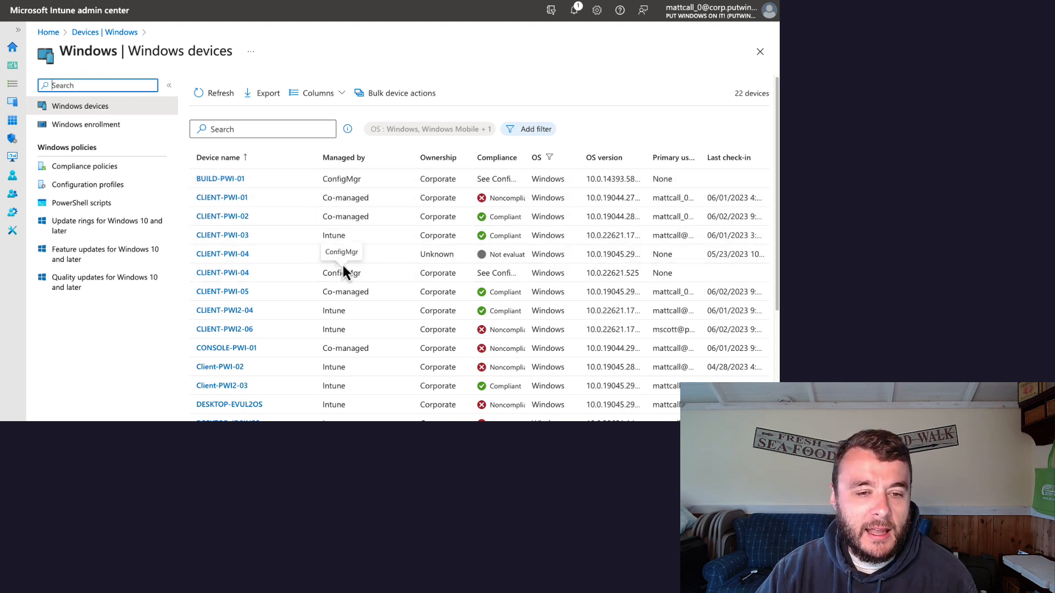
Step: Filter the Windows devices list by Managed by, keeping only Intune and Co-managed selected
scroll(368, 306, down, 3)
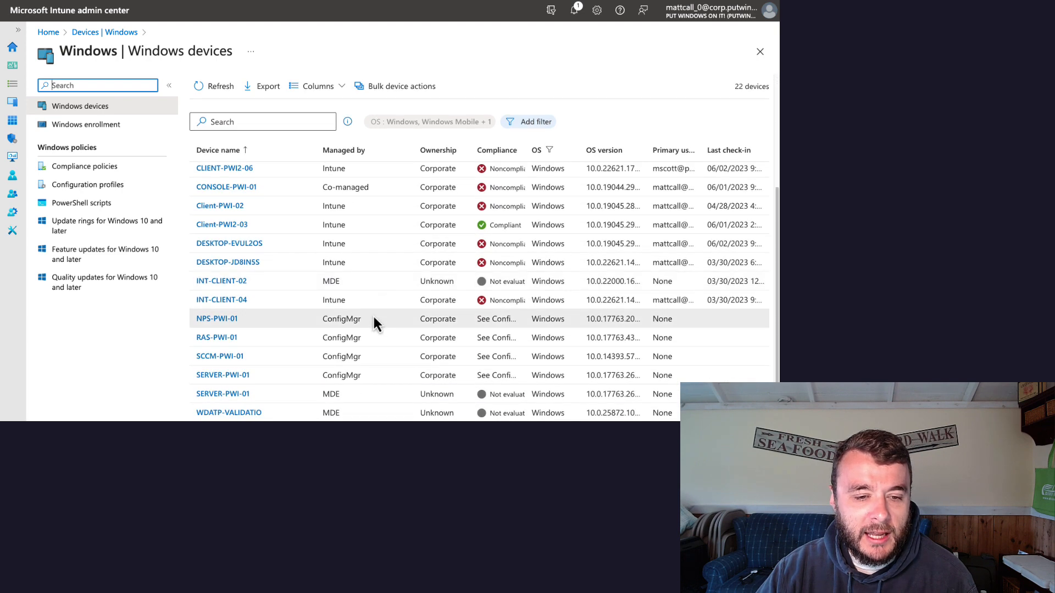
scroll(376, 309, up, 1)
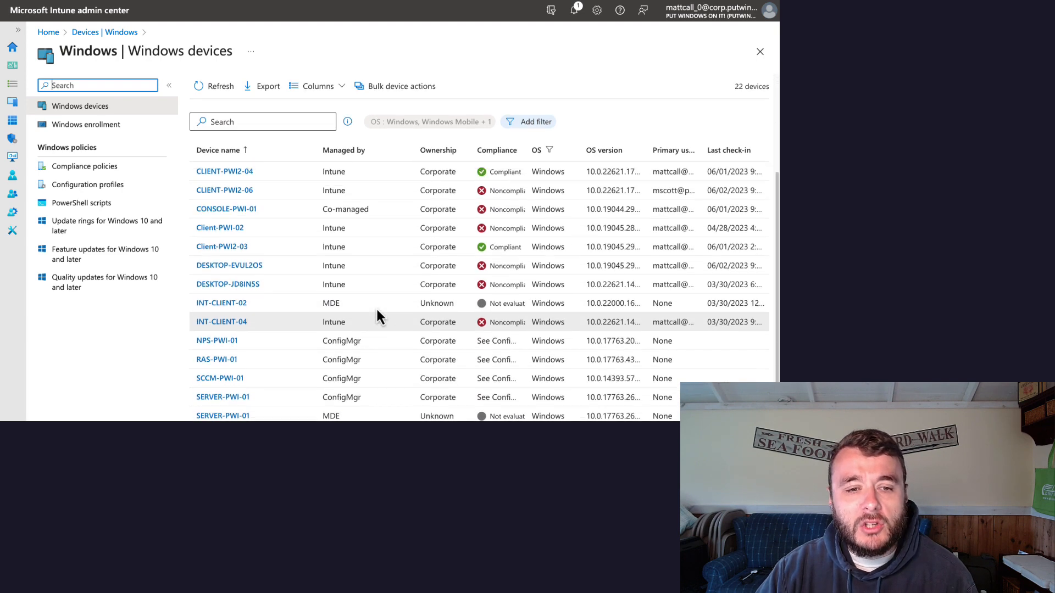
scroll(376, 306, up, 2)
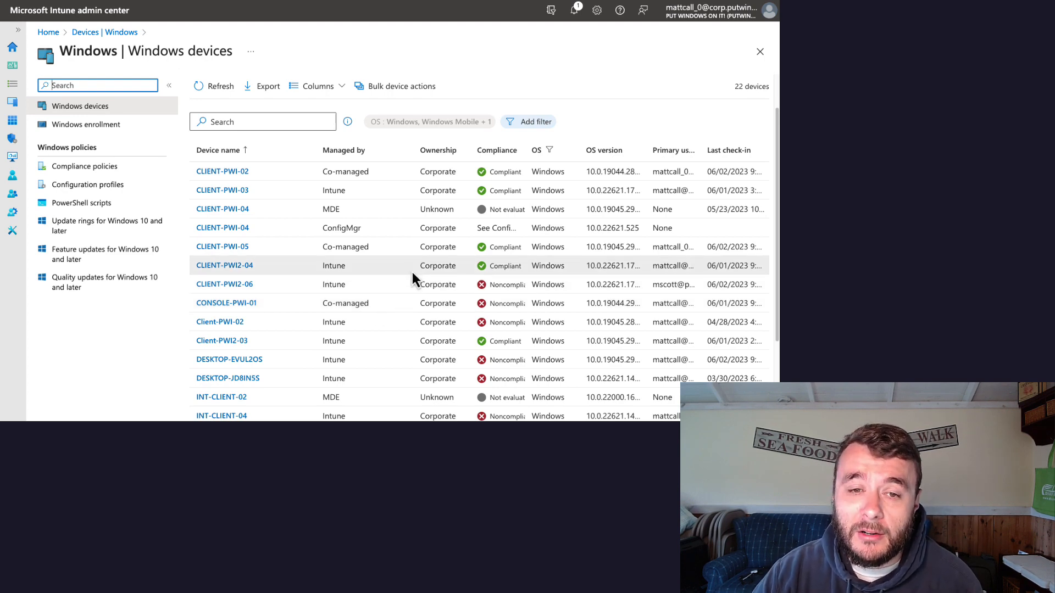
click(532, 124)
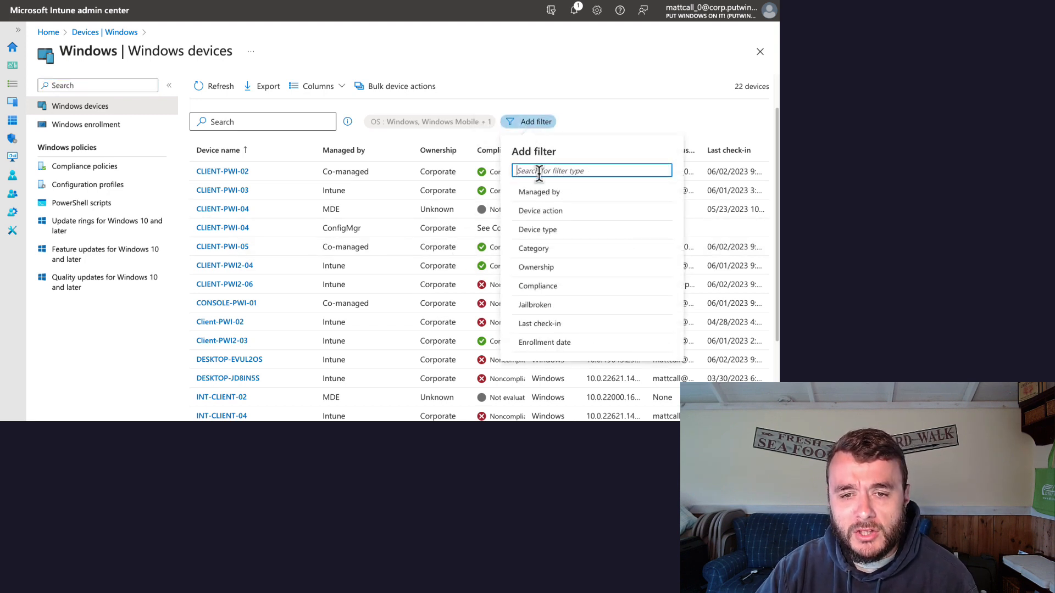
click(539, 194)
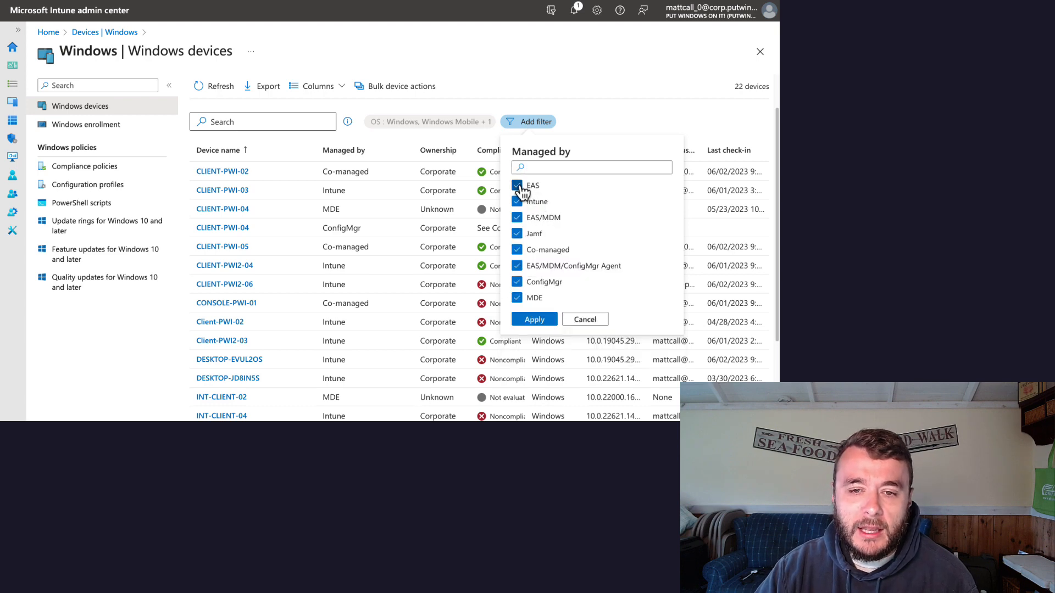
click(517, 218)
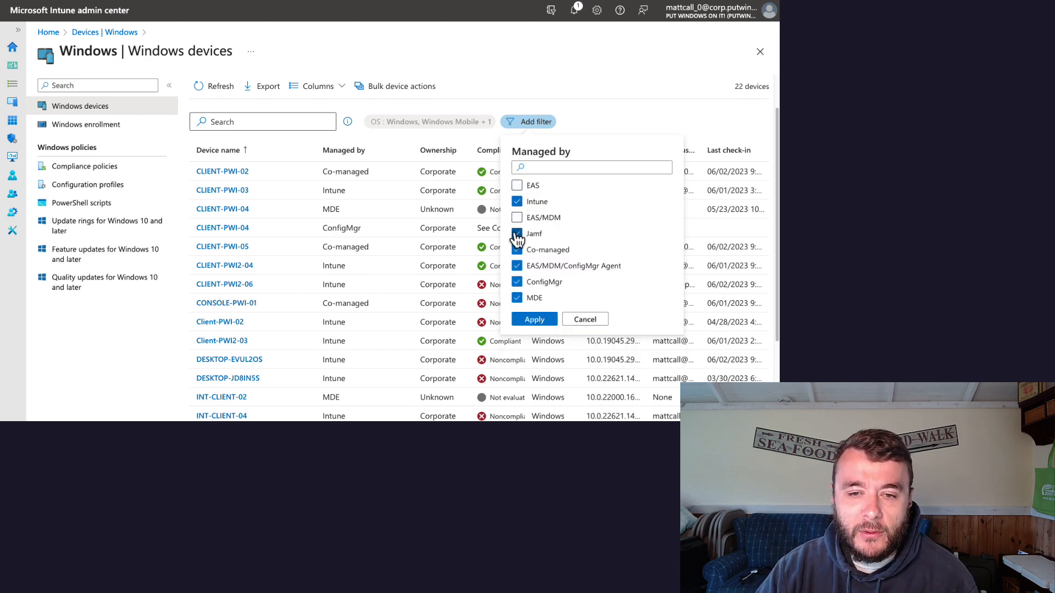
click(517, 235)
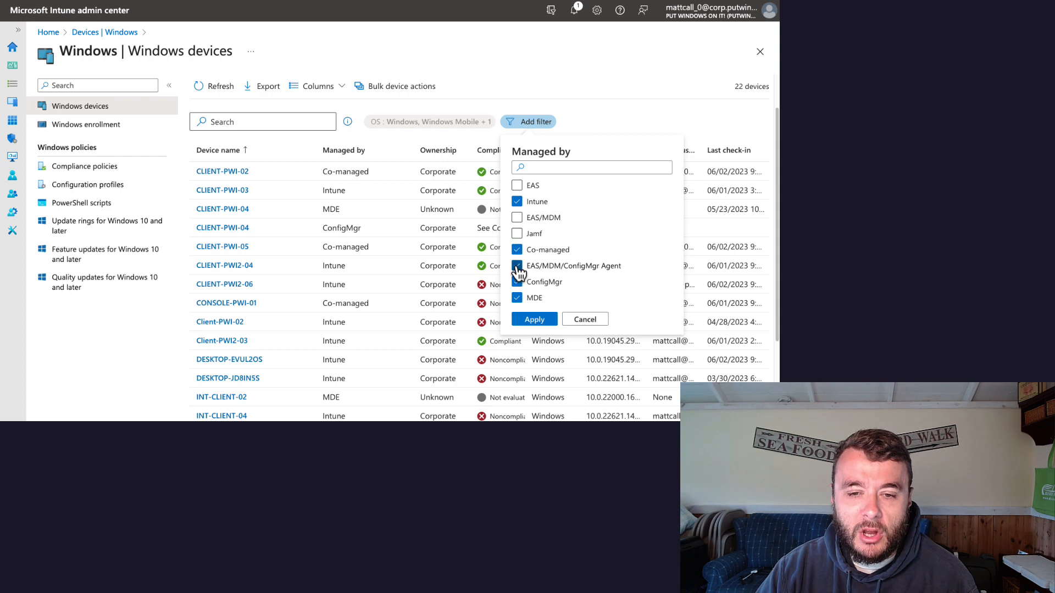
click(518, 267)
click(517, 282)
click(518, 299)
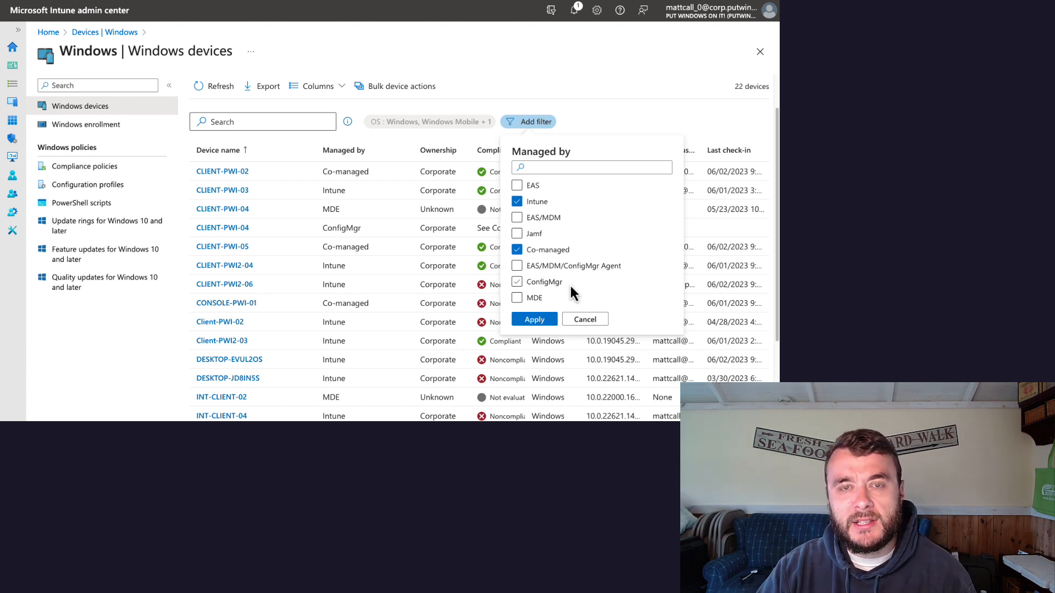
click(533, 319)
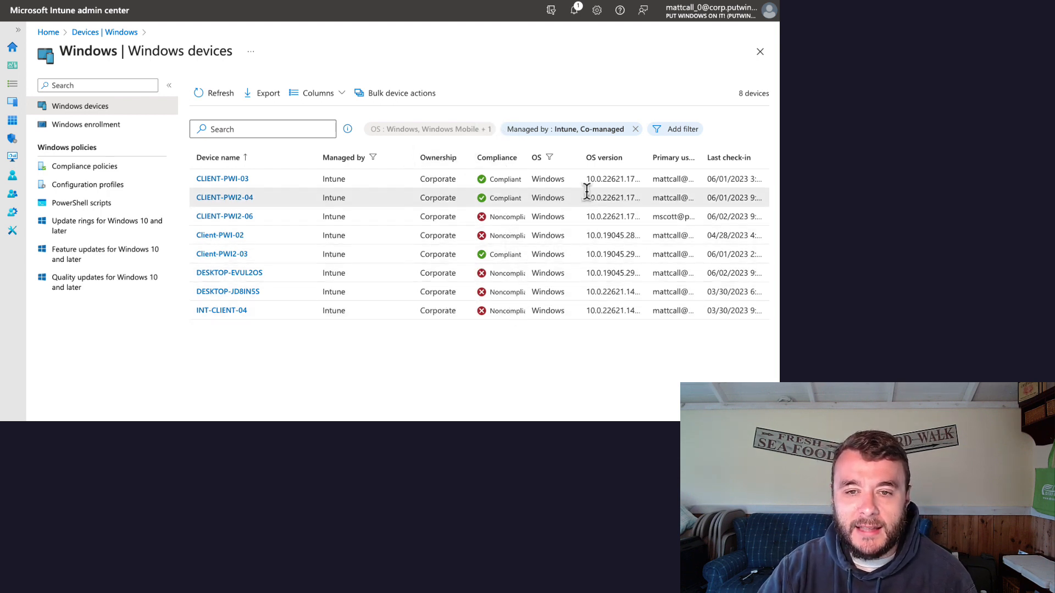
Step: Sort the filtered devices by OS version in ascending order and widen that column to fit the full version numbers
click(607, 159)
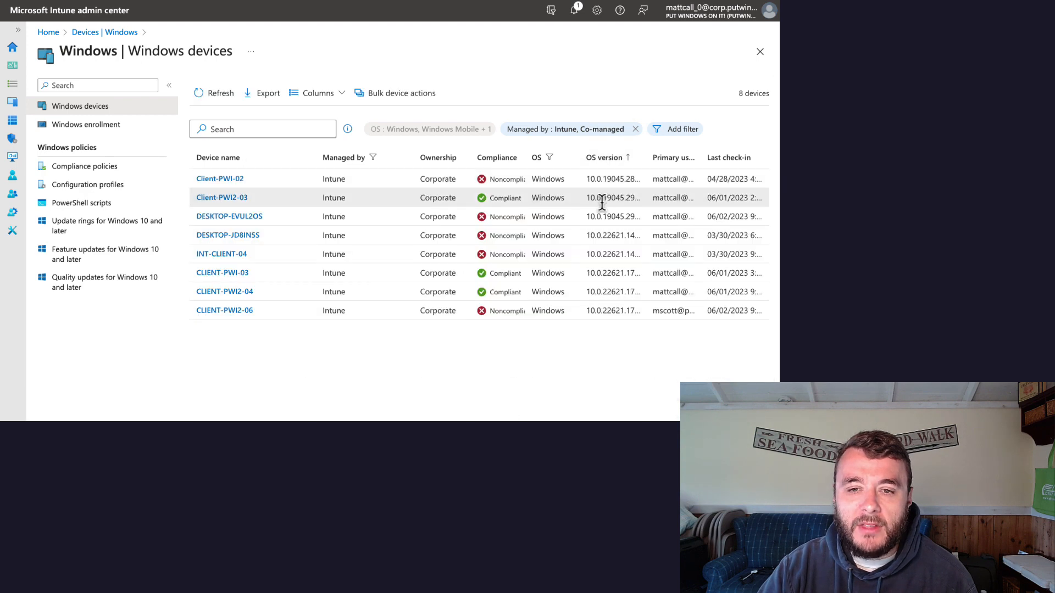
drag(644, 158, 647, 160)
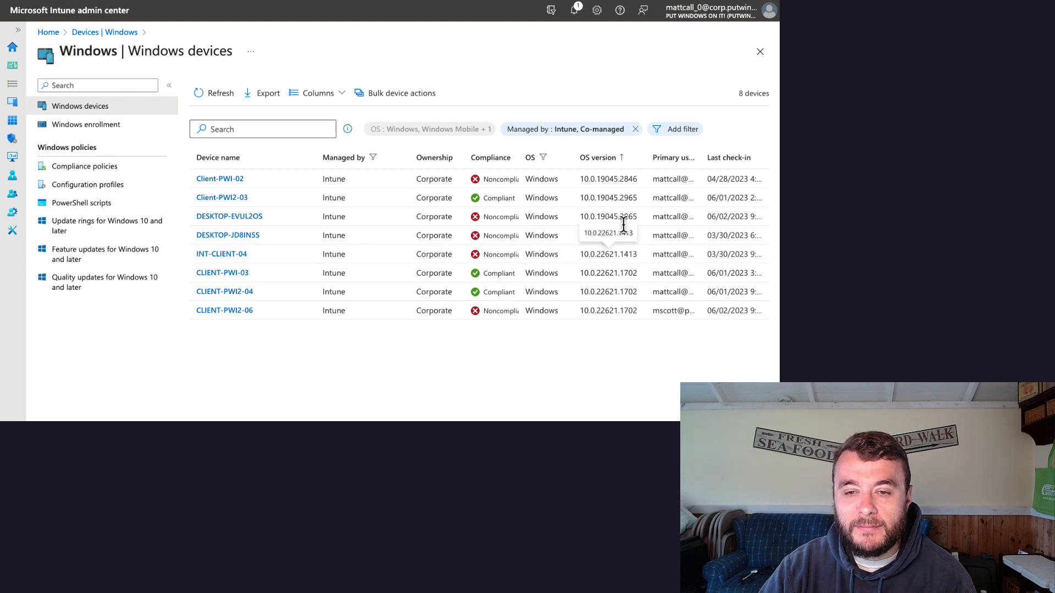
drag(638, 237, 582, 238)
click(581, 237)
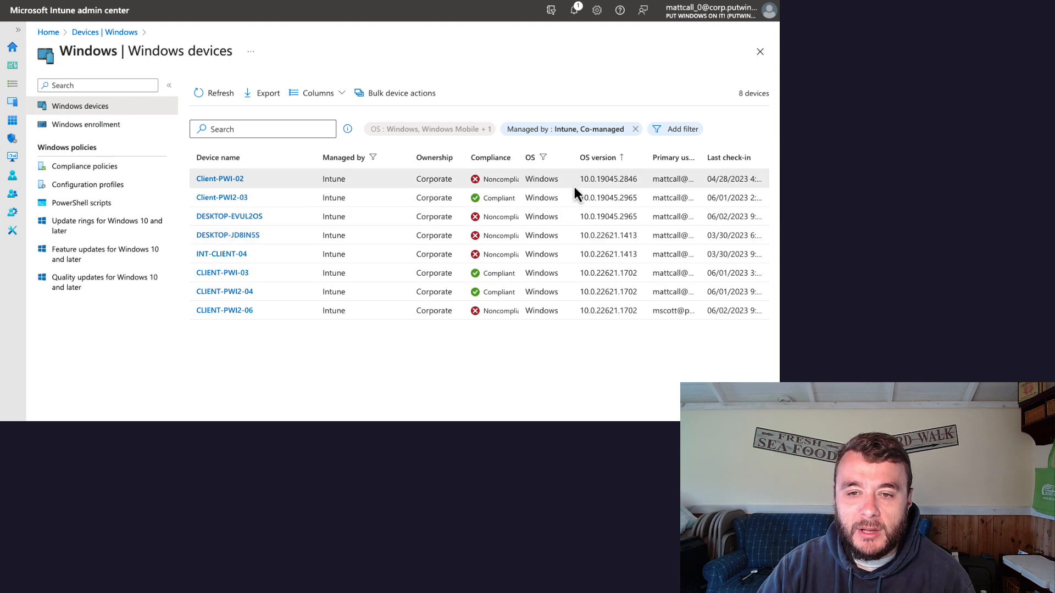
Step: Copy the OS version 10.0.19045.2846 from the Client-PWI-02 row
drag(580, 180, 638, 184)
right_click(631, 182)
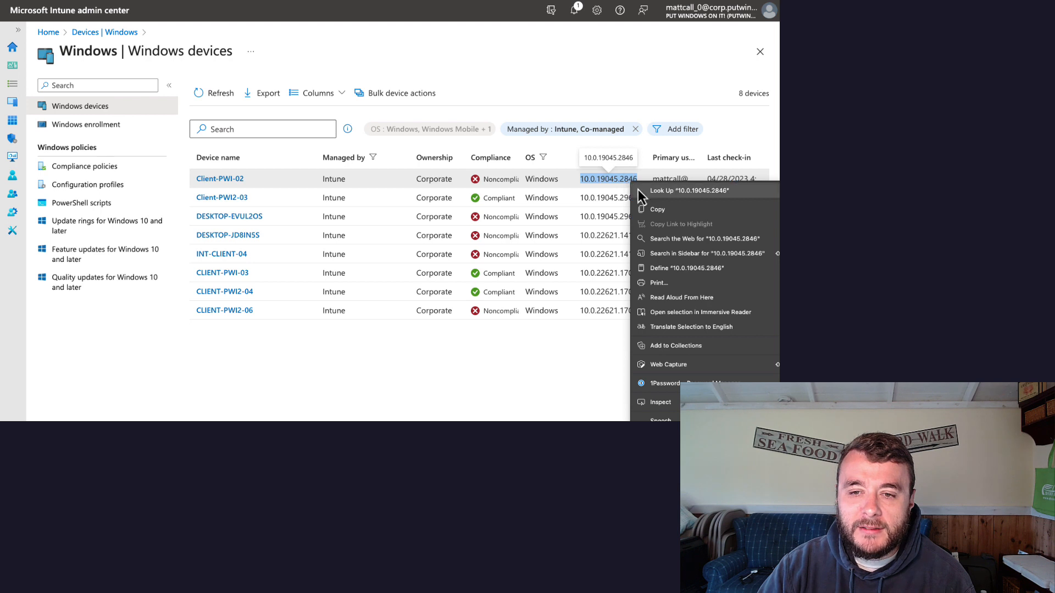
click(656, 210)
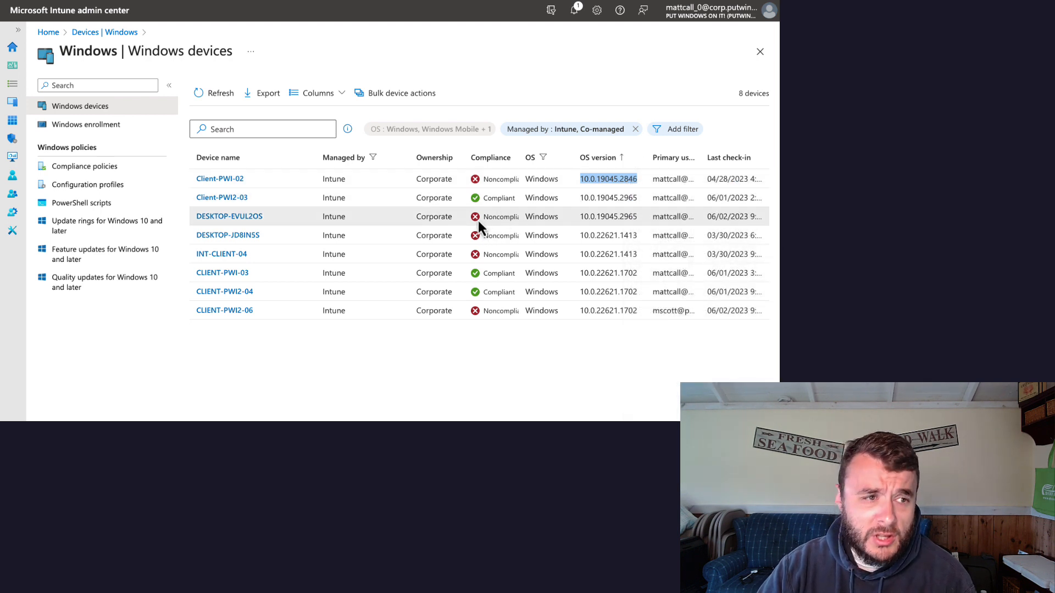
Step: Create a new Windows compliance policy for the platform Windows 10 and later
click(99, 174)
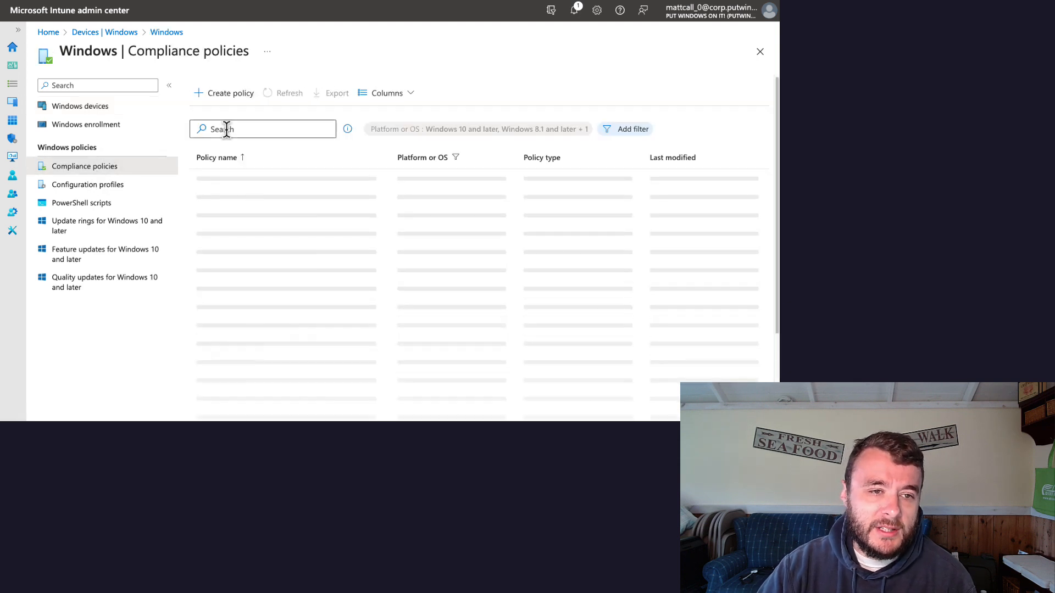
click(229, 95)
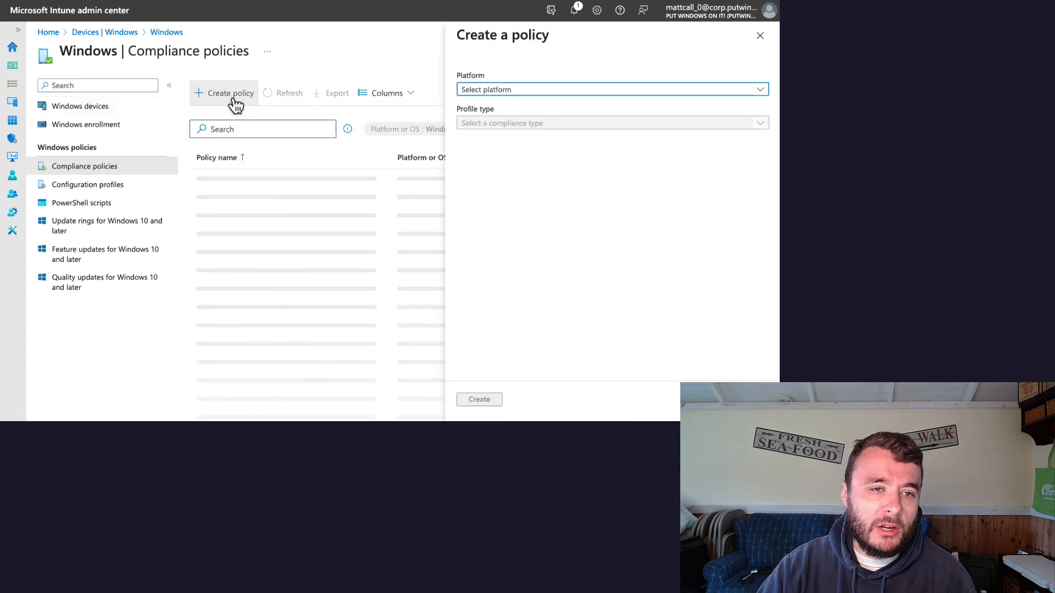
click(546, 91)
click(540, 104)
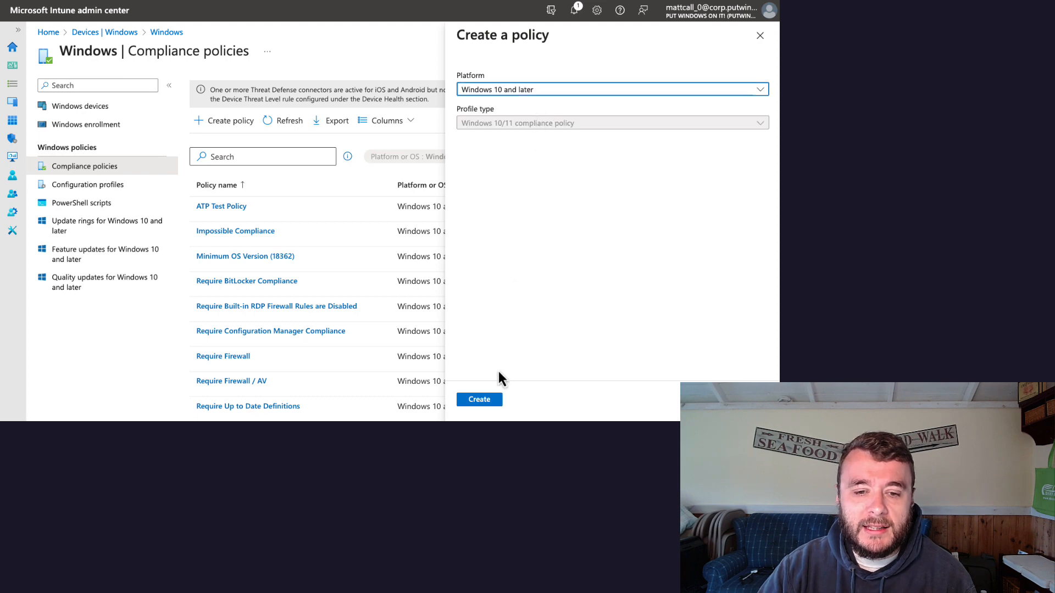
click(483, 400)
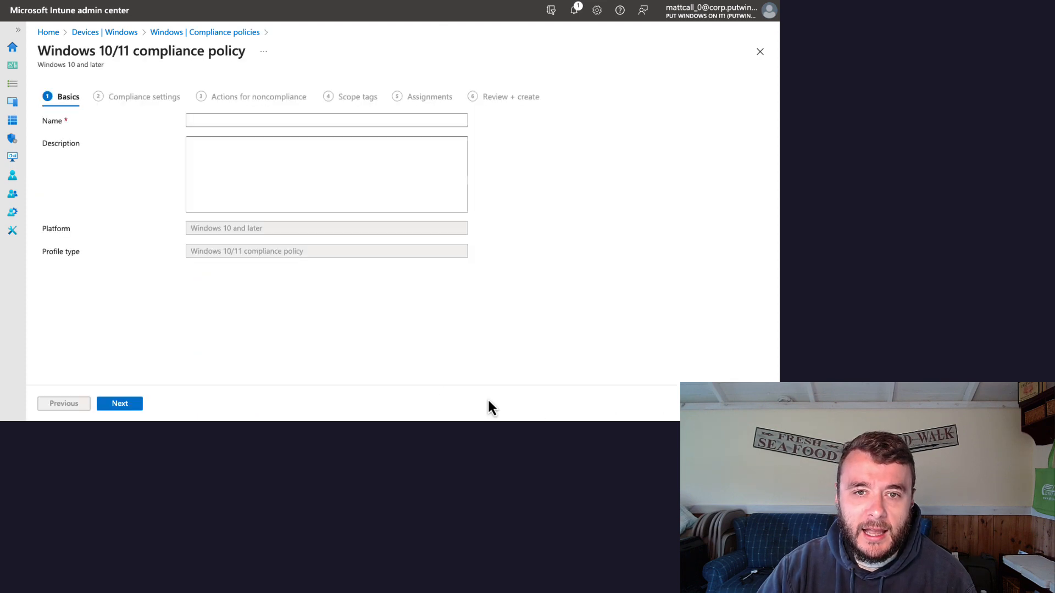
Step: Name the policy "Compliance Demo" and continue to its compliance settings
click(289, 121)
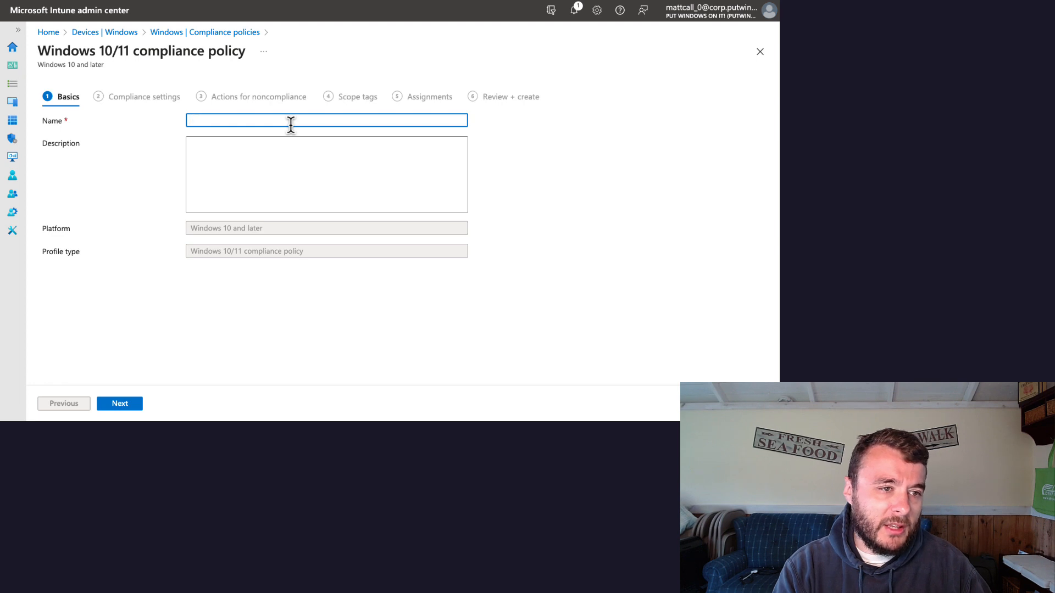
text(C)
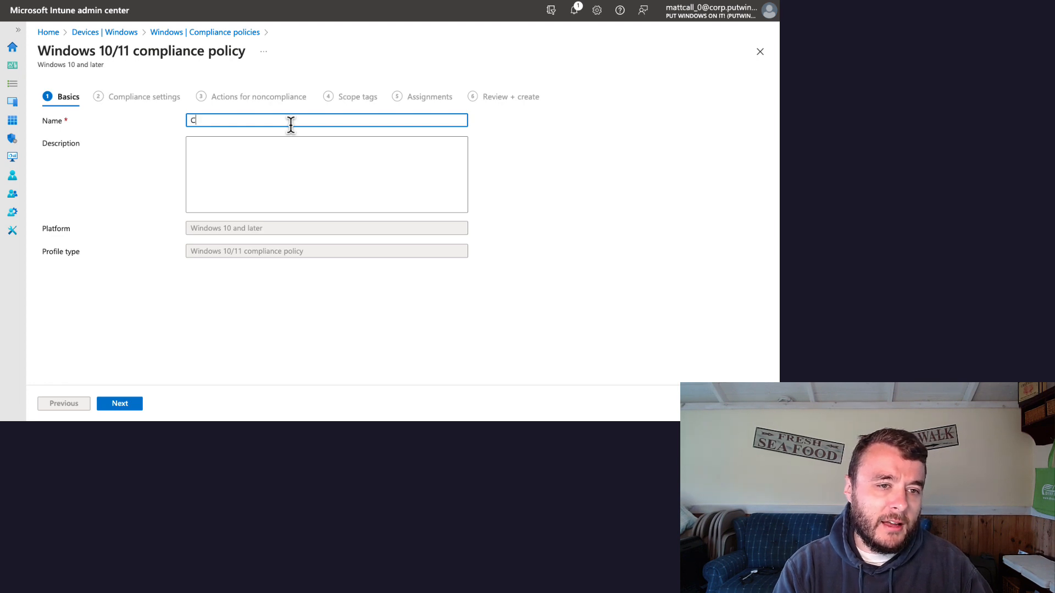
text(ompliance Demo)
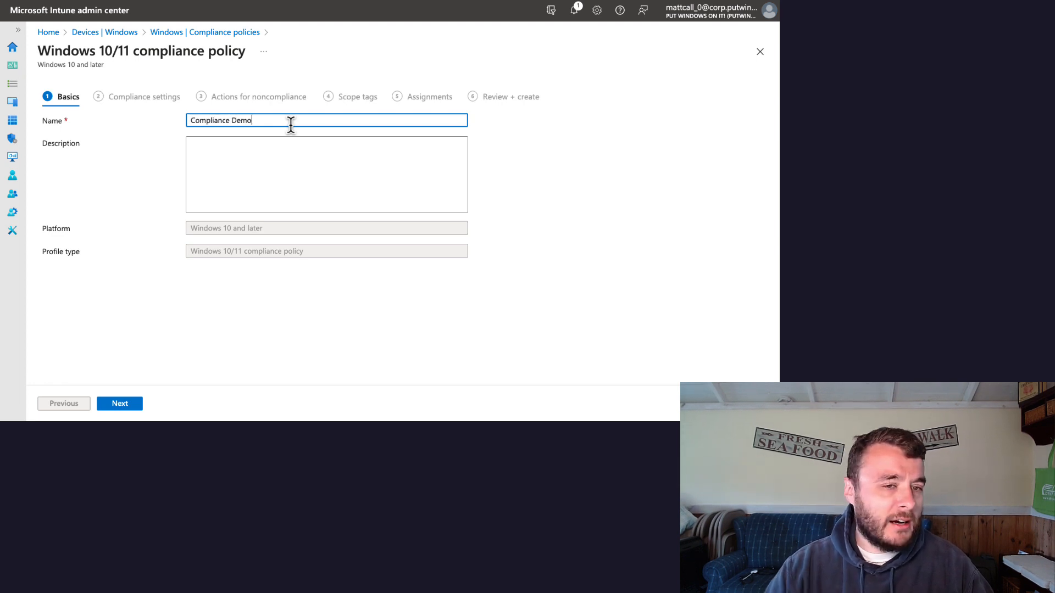
click(195, 364)
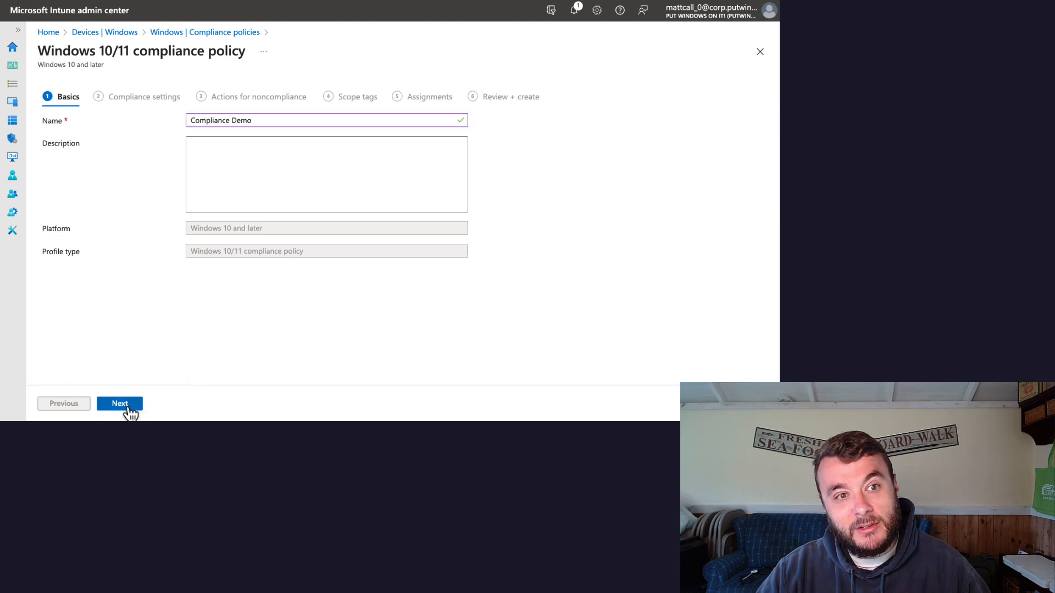
click(129, 409)
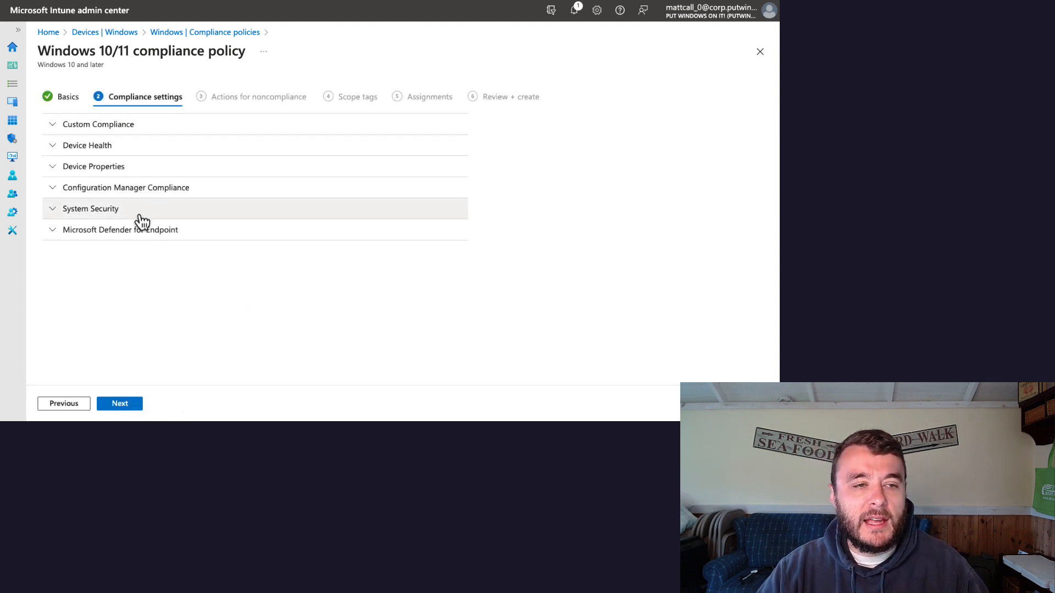
Step: Under Device Properties, paste the copied 10.0.19045.2846 as the minimum OS version
click(132, 168)
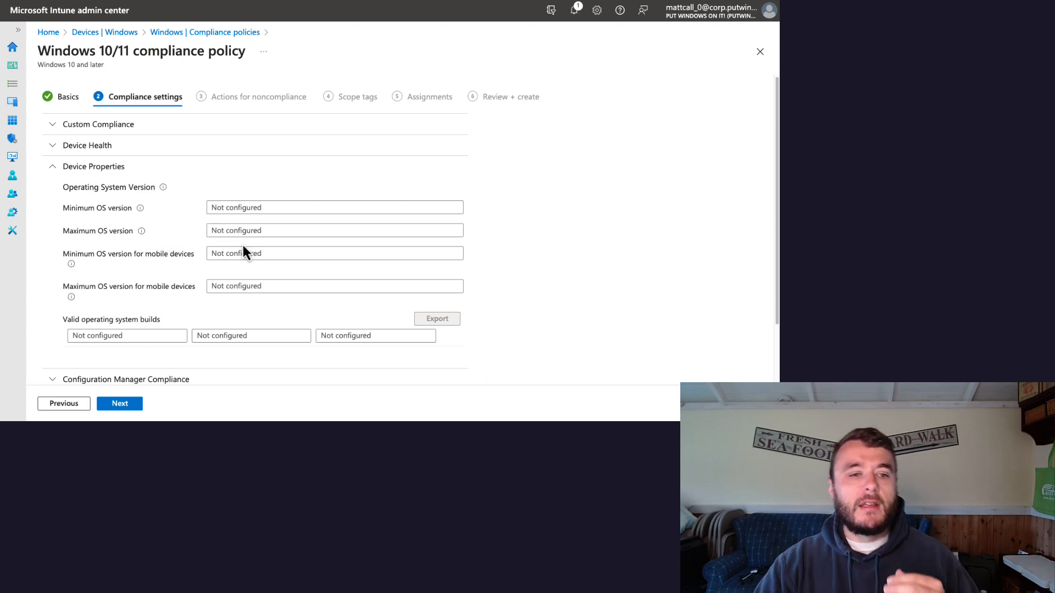
click(250, 209)
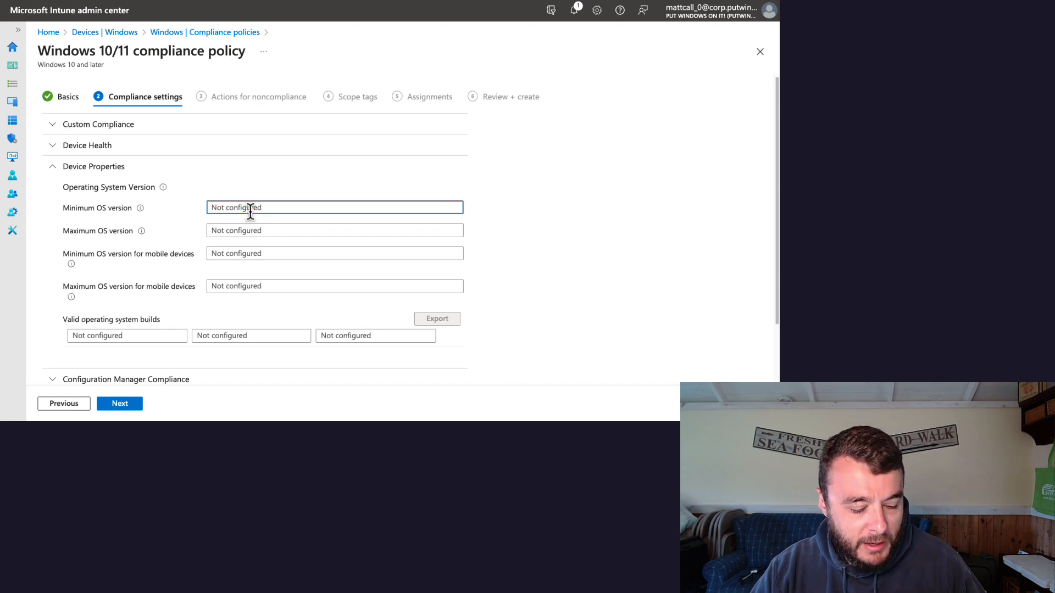
text(10.0.19045.2846)
click(268, 231)
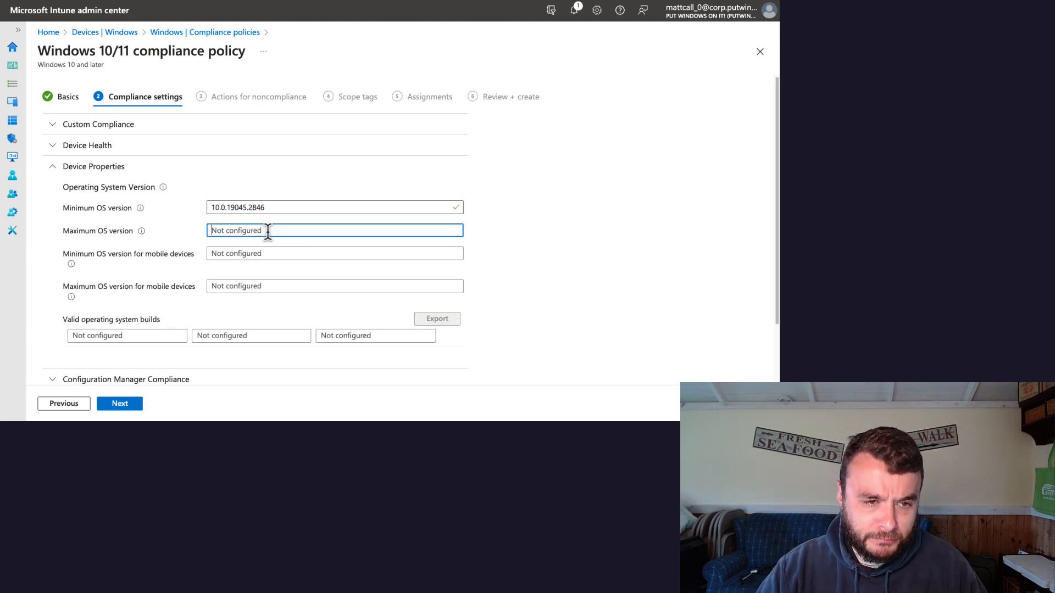
Step: Replace the revision part of the minimum OS version with 0, making it 10.0.19045.0
click(271, 209)
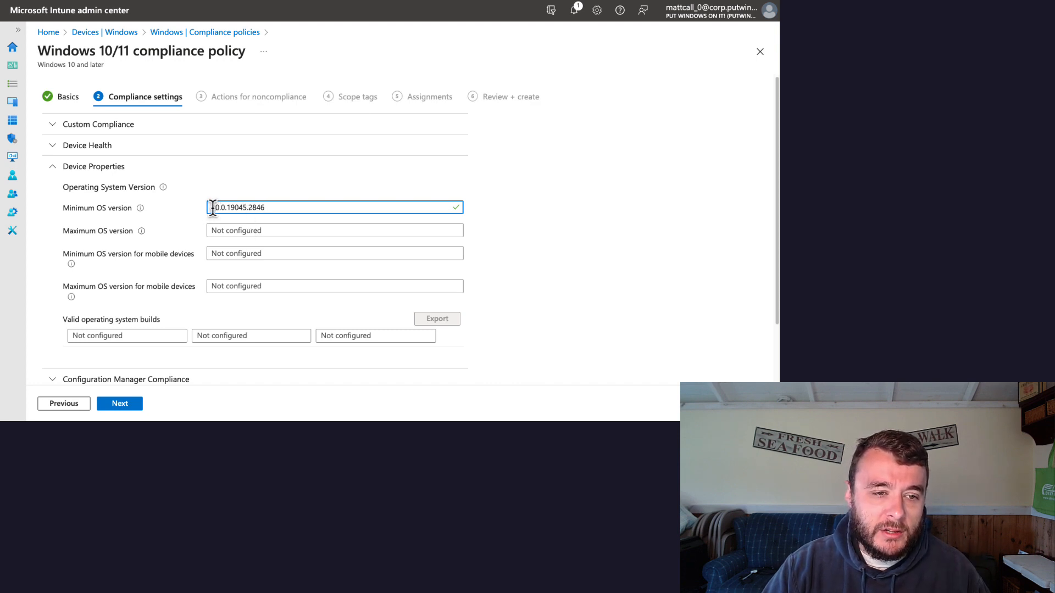
drag(213, 209, 227, 209)
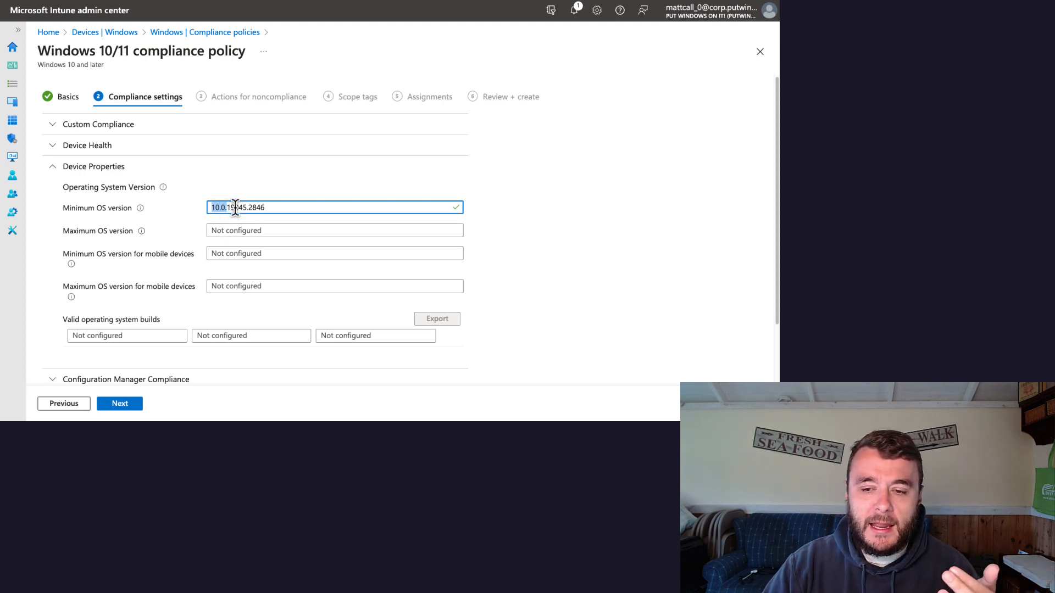
drag(226, 208, 248, 209)
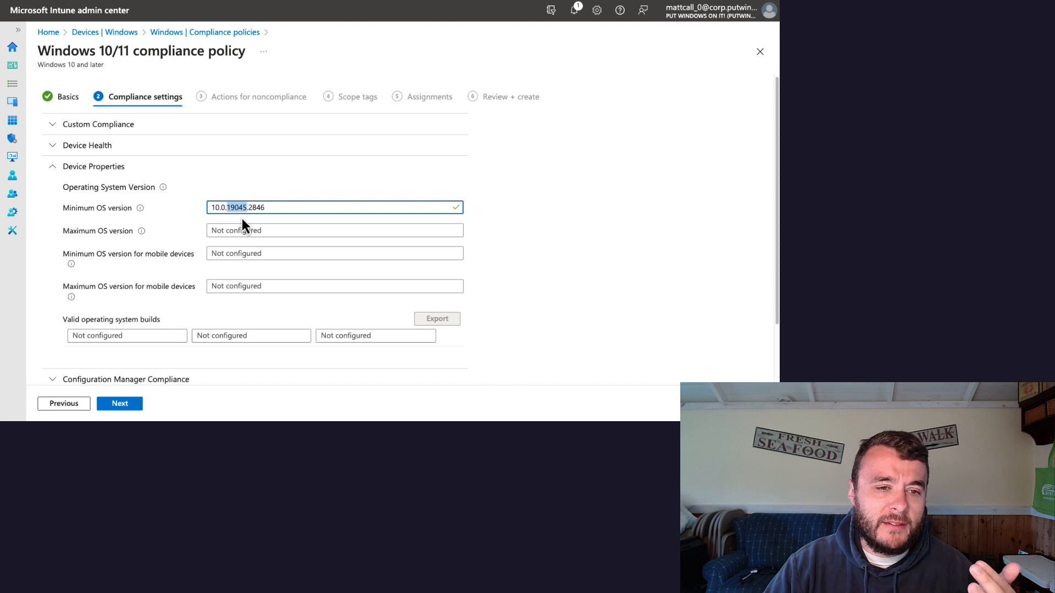
drag(248, 208, 273, 209)
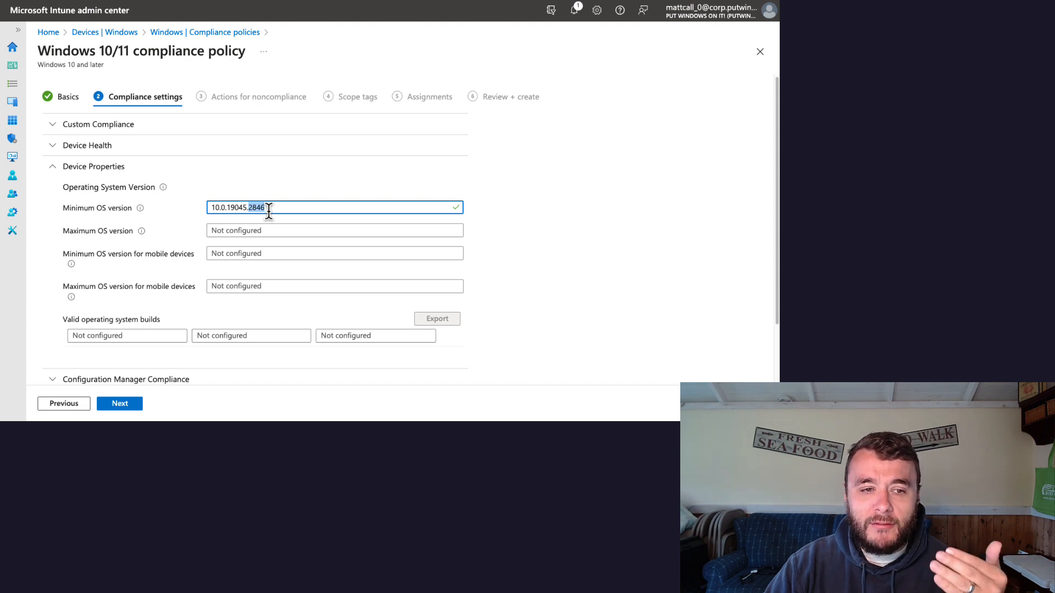
text(0)
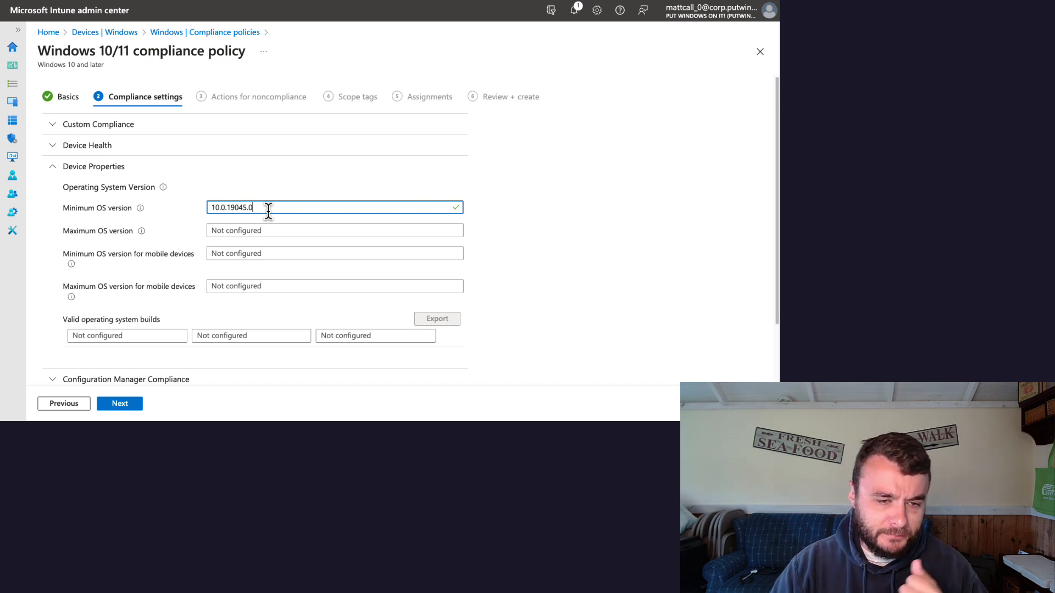
Step: Add a valid operating system build entry described as "WIndows 10" with minimum version 10.0.19045.0
scroll(401, 252, down, 1)
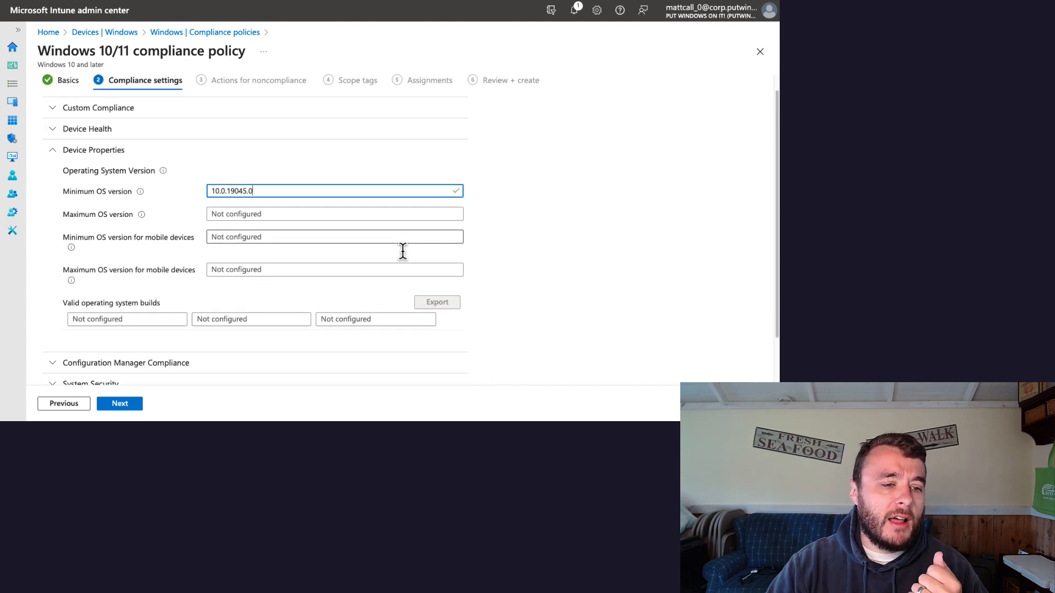
scroll(404, 258, down, 2)
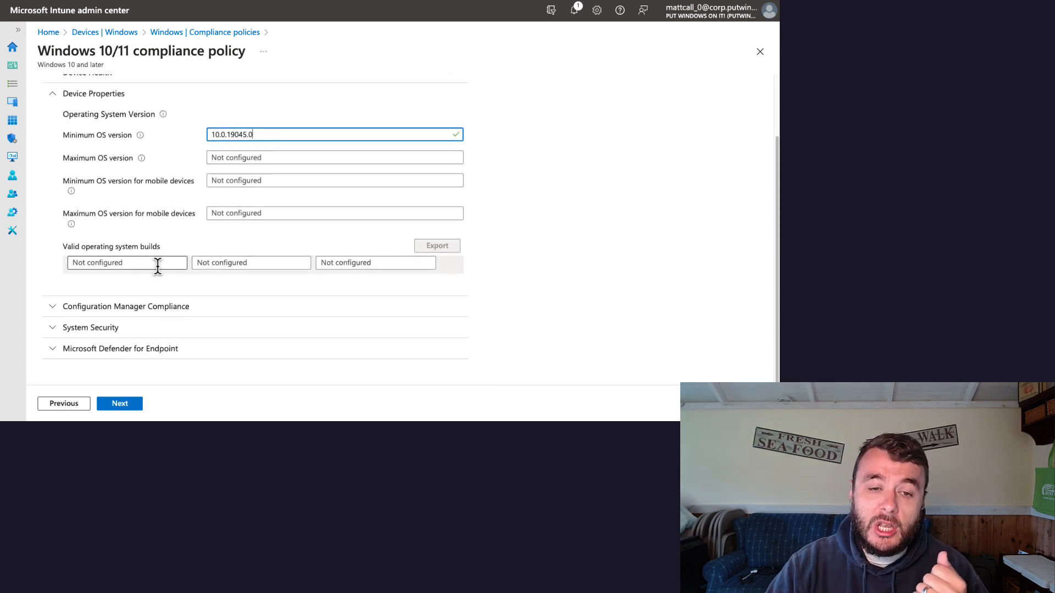
click(157, 264)
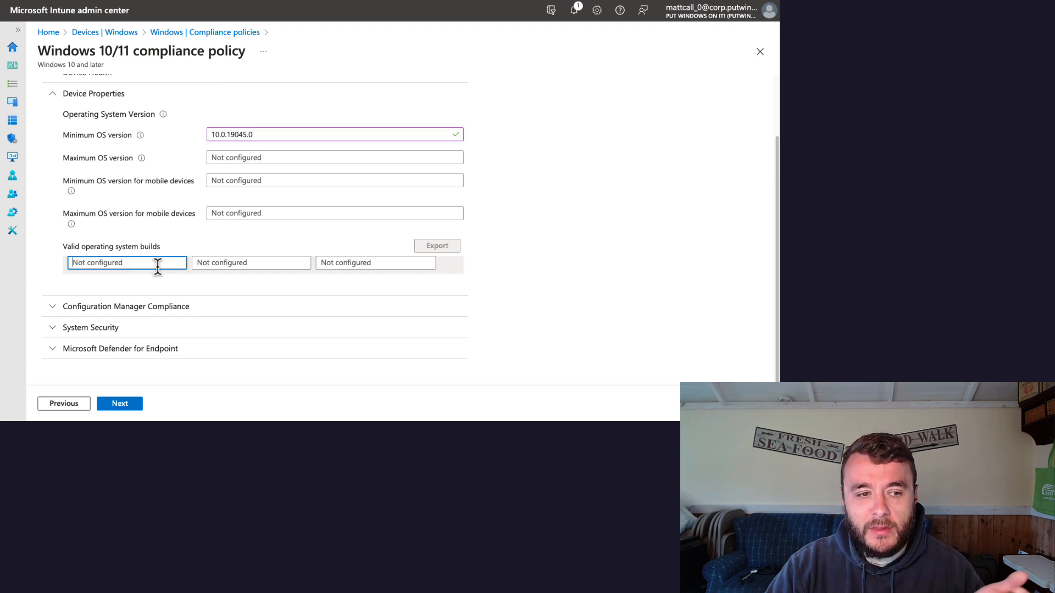
text(WIndows 1)
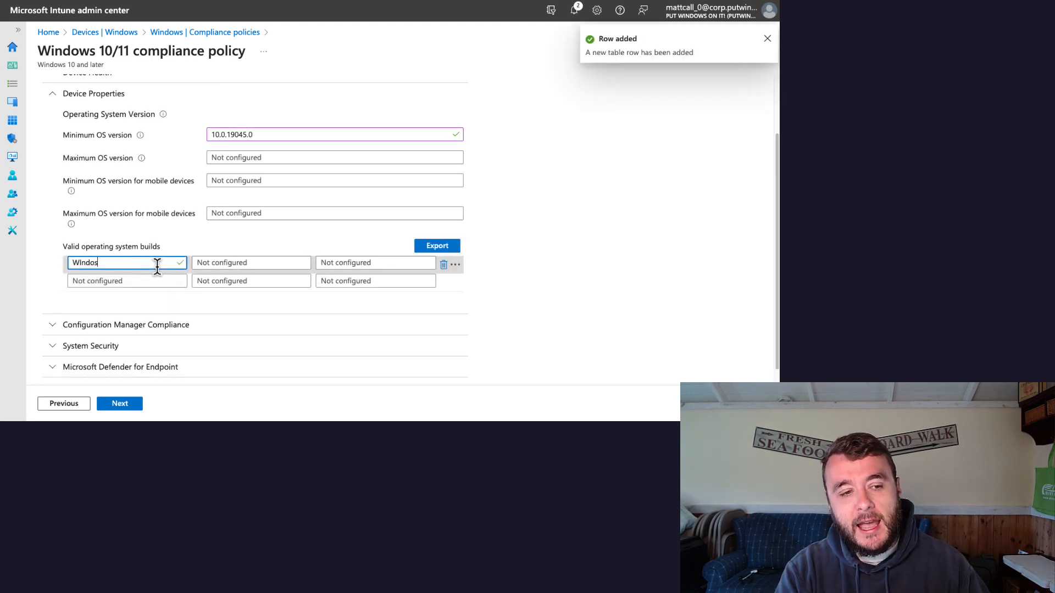
text(0)
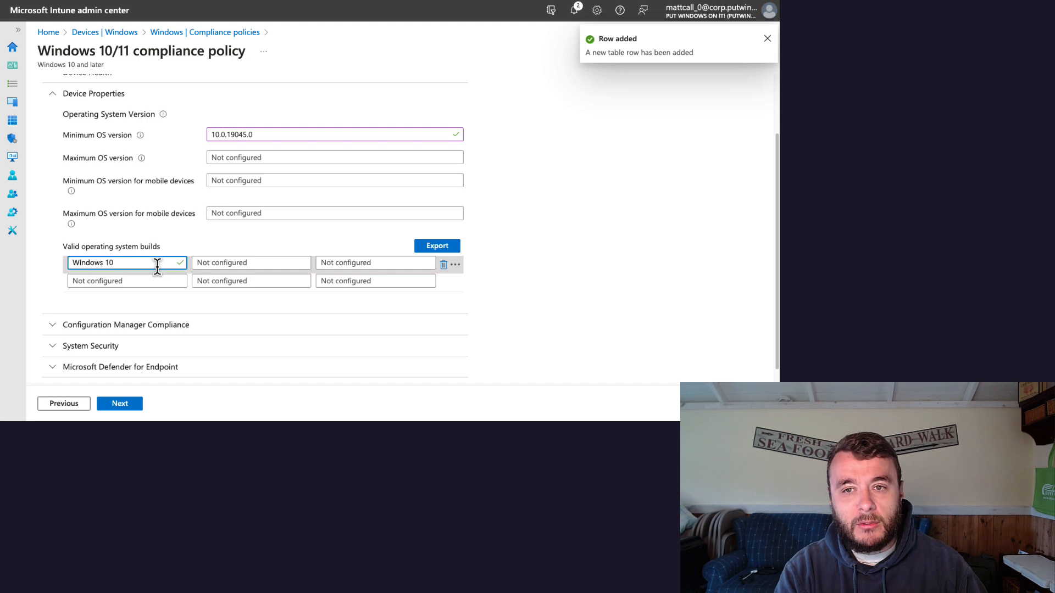
key(Tab)
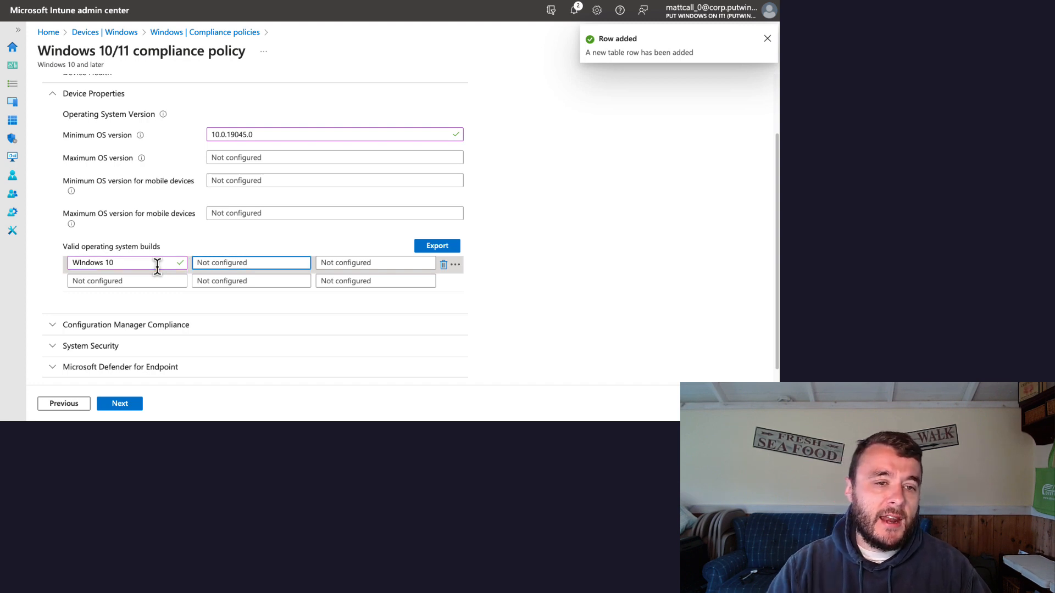
text(10.0.1)
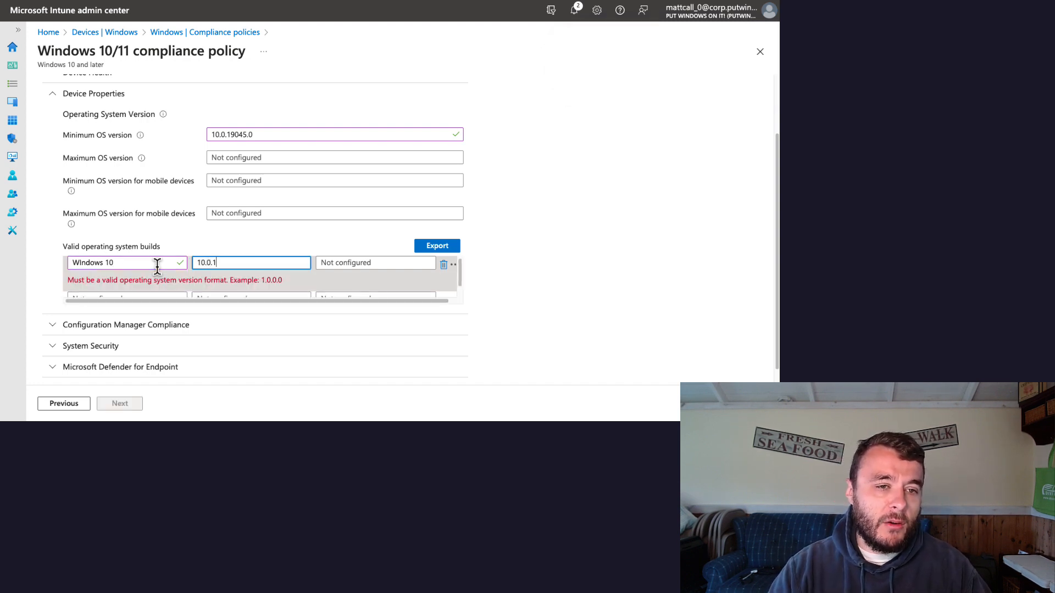
text(9045.0)
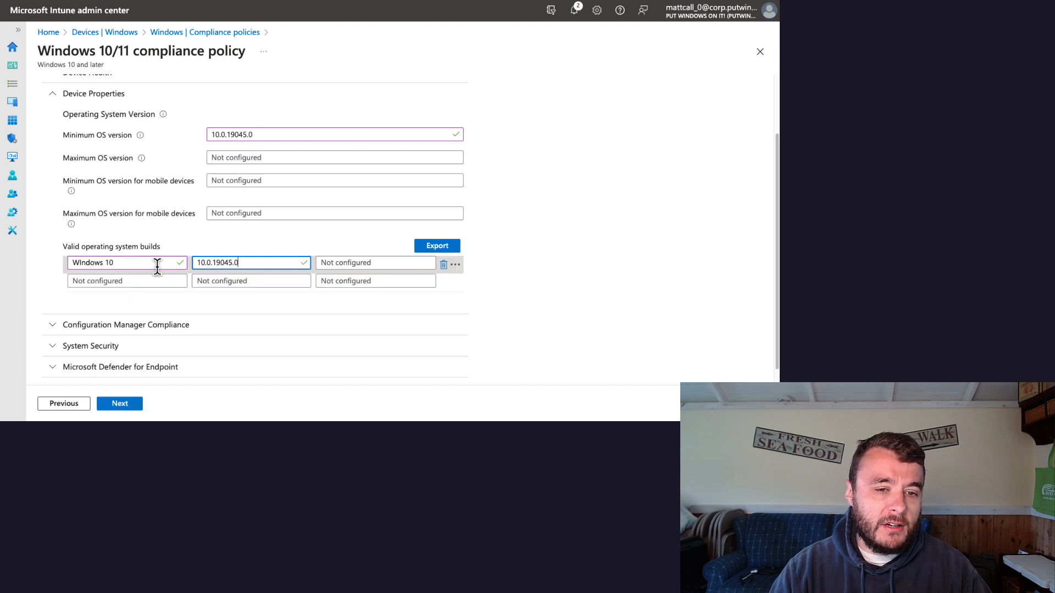
Step: Copy the Windows 10 build entry's minimum version into its maximum and change the revision, making it 10.0.19045.9999
key(Tab)
key(Tab)
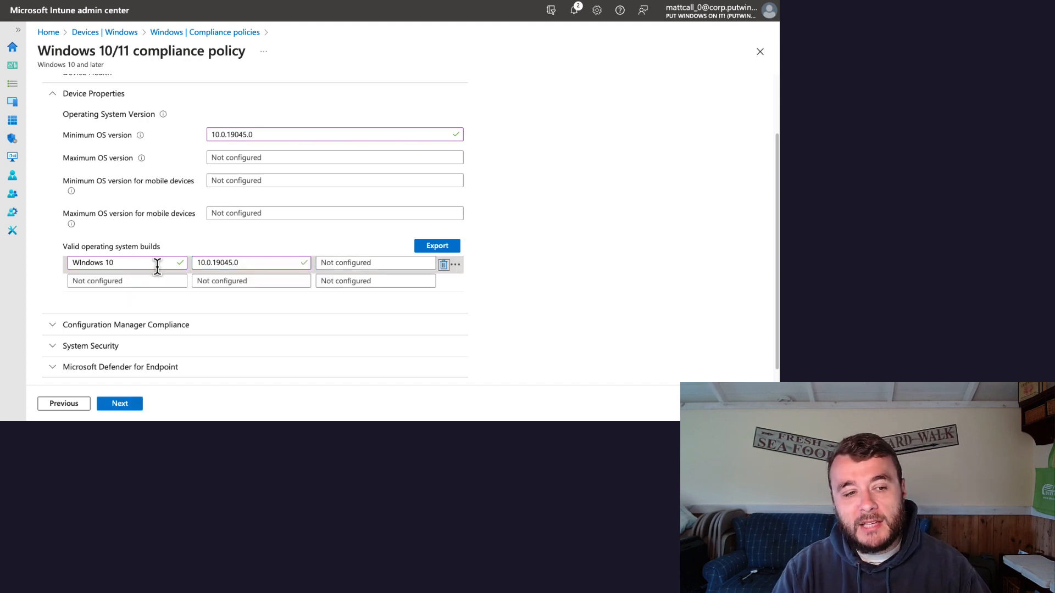
key(Tab)
key(Tab)
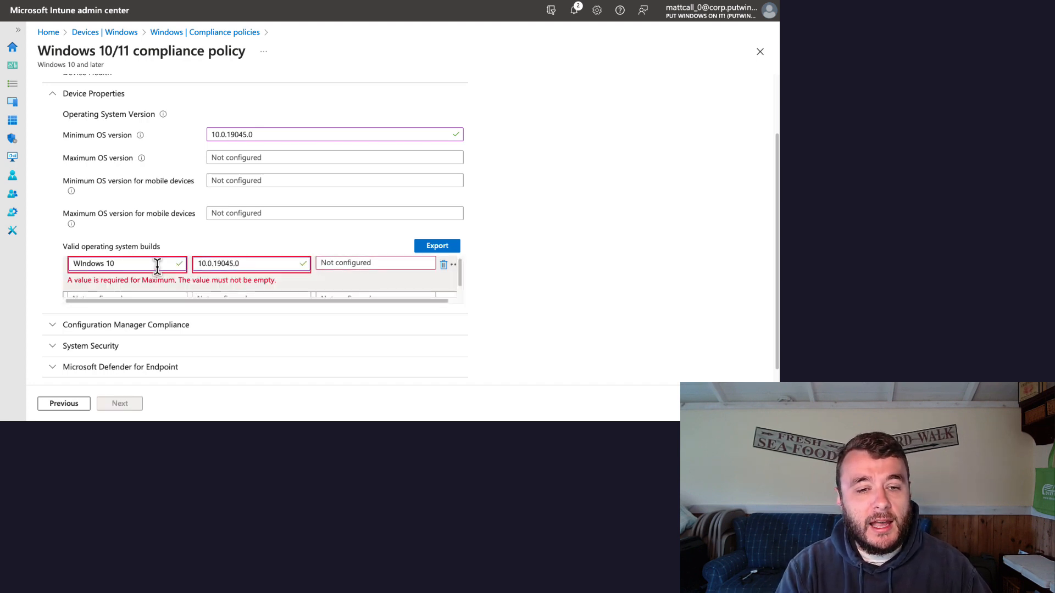
key(shift+Tab)
key(shift+Tab)
key(shift+Tab)
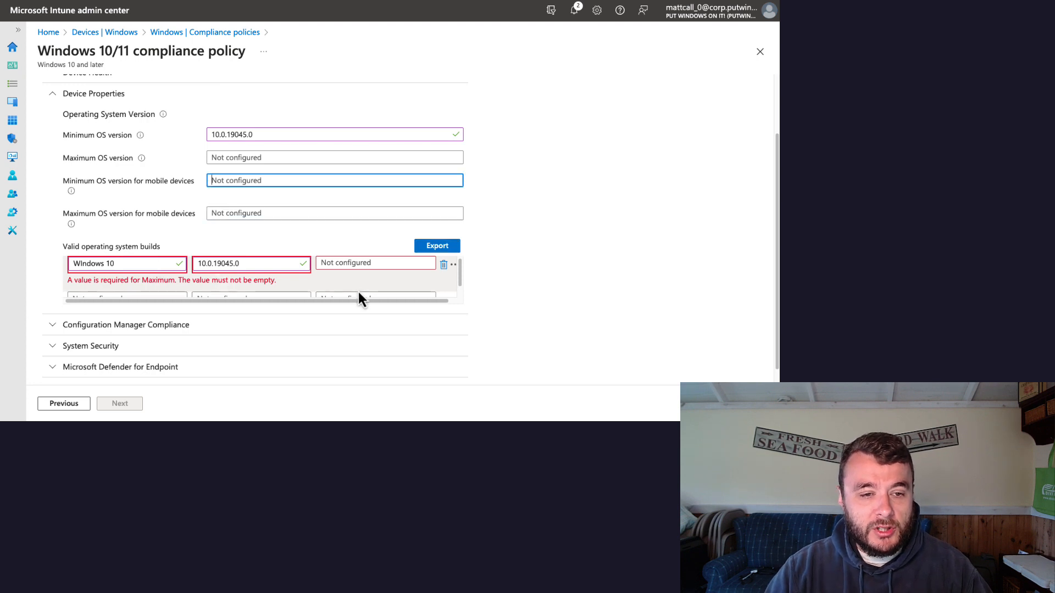
click(364, 264)
double_click(248, 263)
key(ctrl+c)
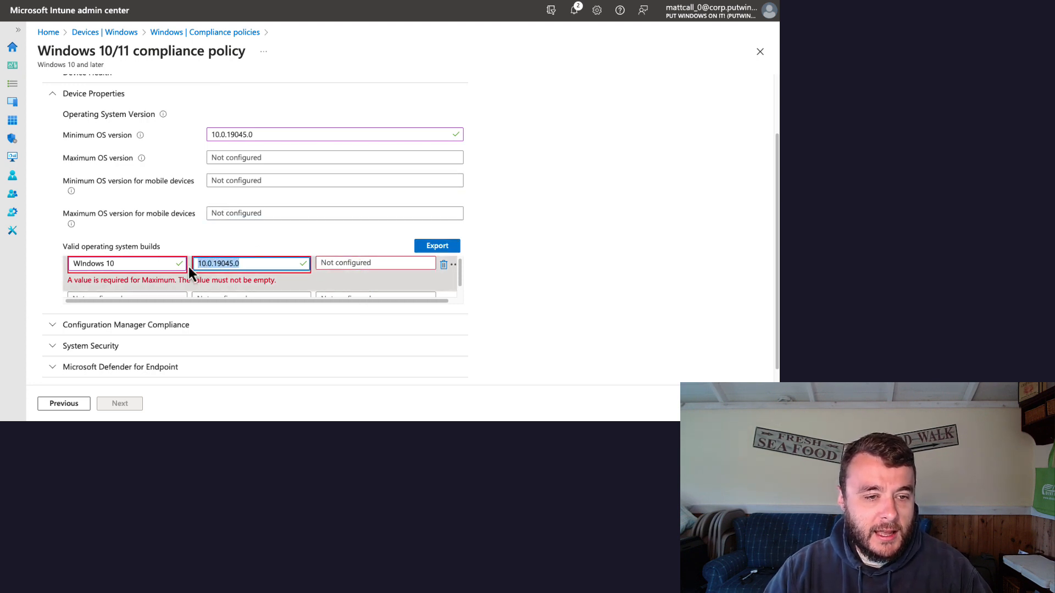
click(378, 264)
key(ctrl+v)
key(BackSpace)
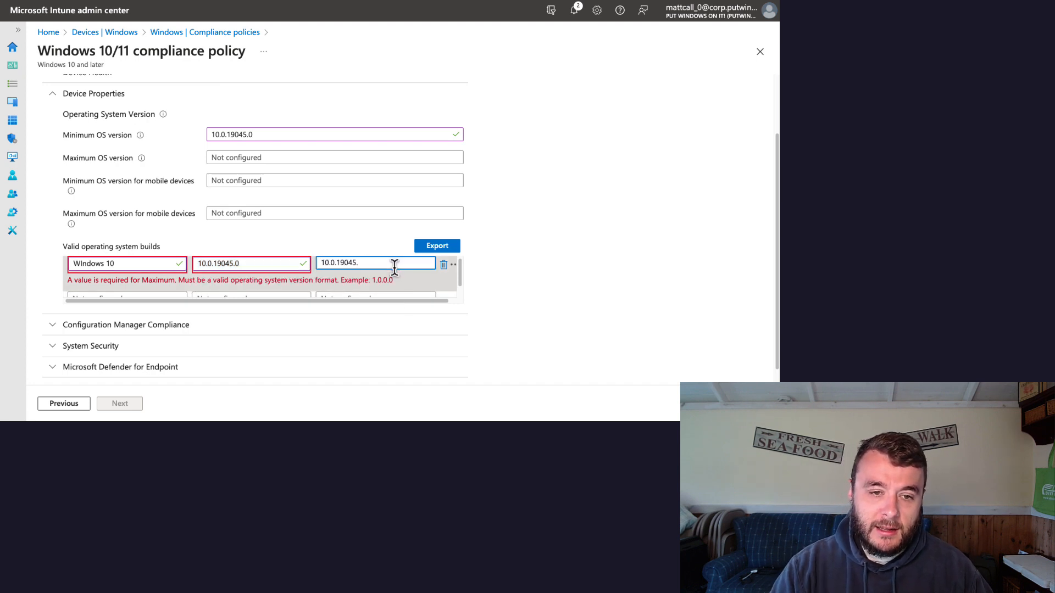
text(9999)
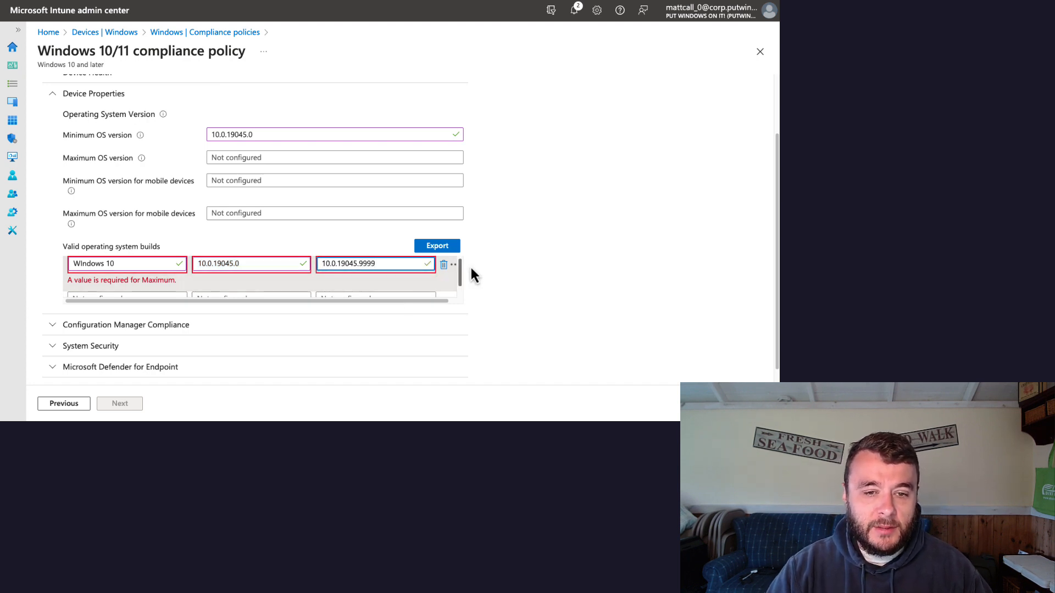
Step: Add a second valid operating system build entry described as "Windows 11" with minimum version 10.0.22621.0
click(151, 282)
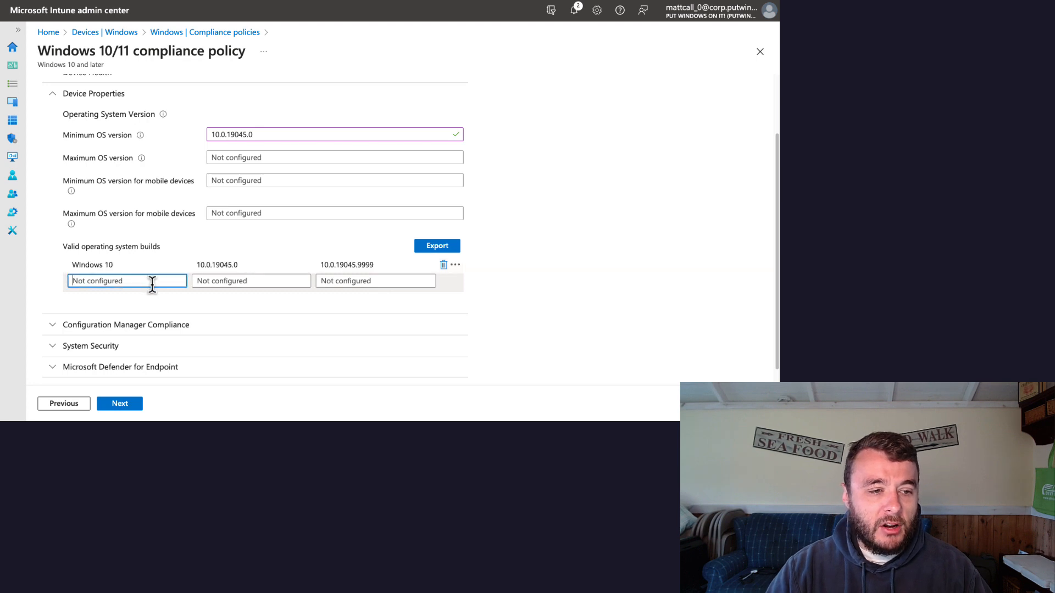
text(Windows 11)
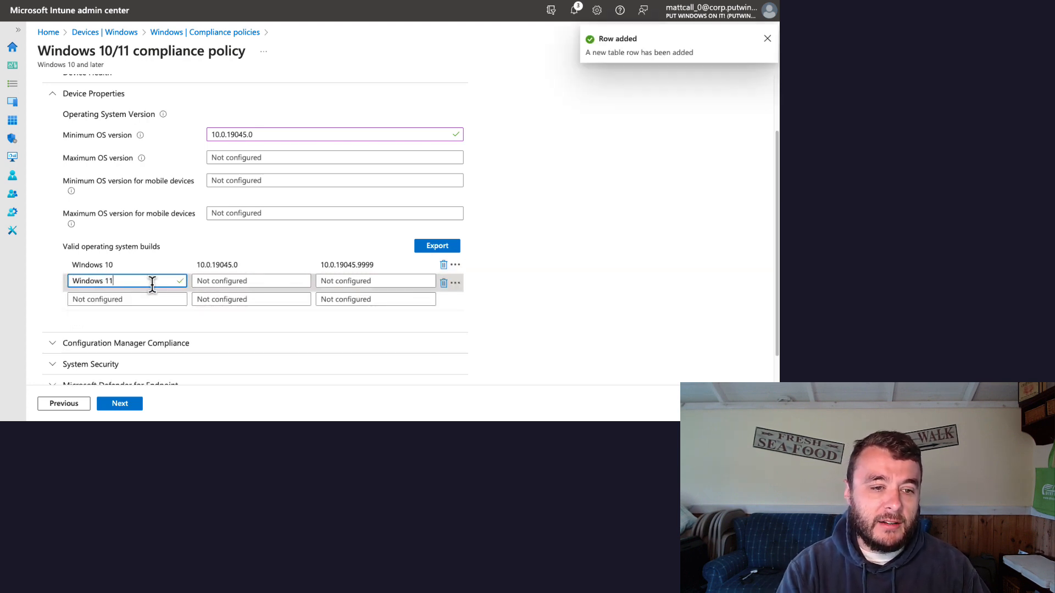
key(Tab)
text(10)
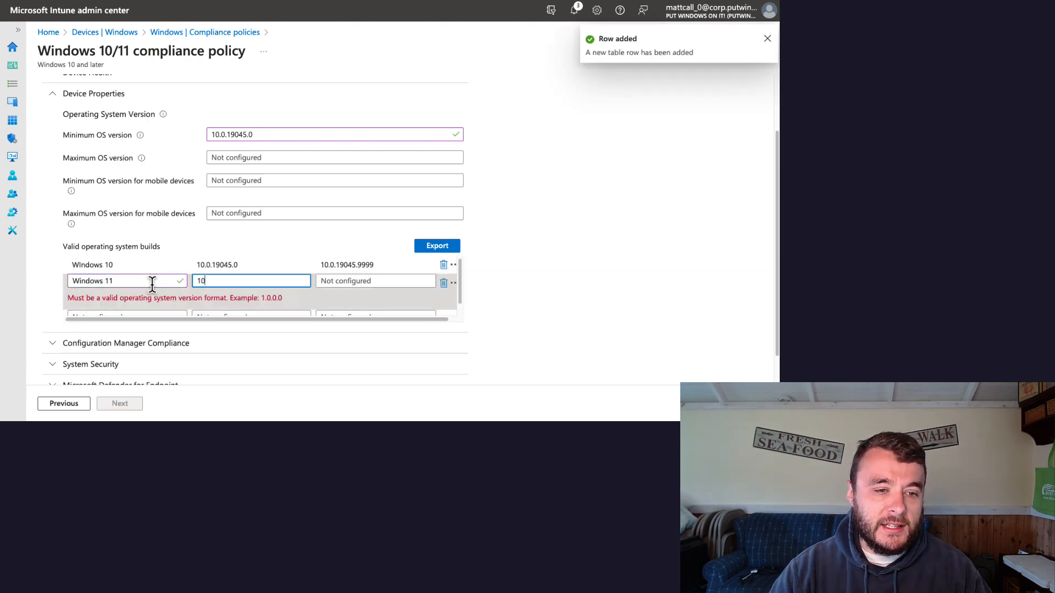
text(.0.22)
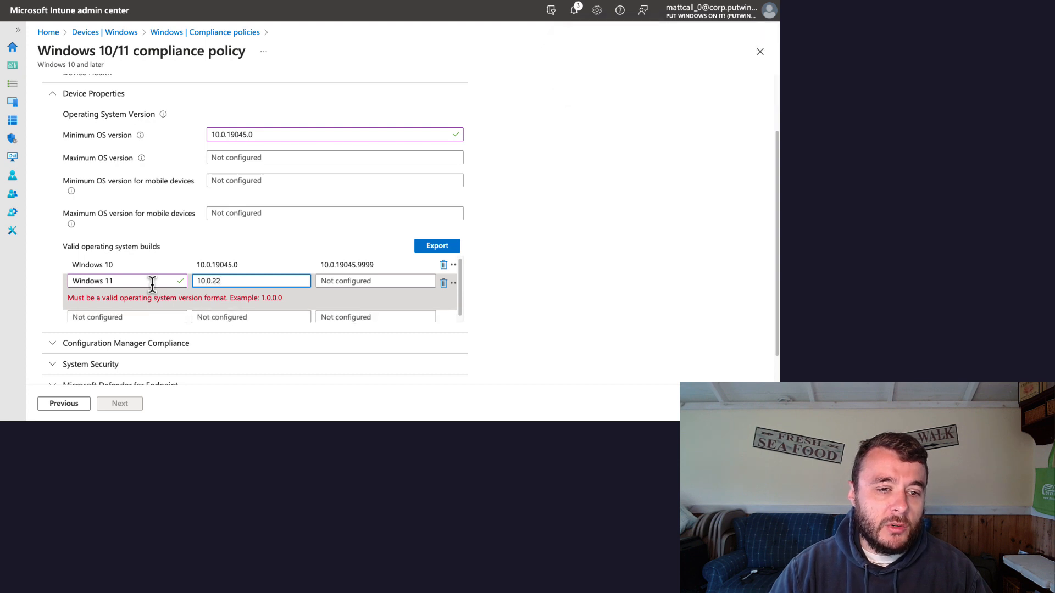
text(621.0)
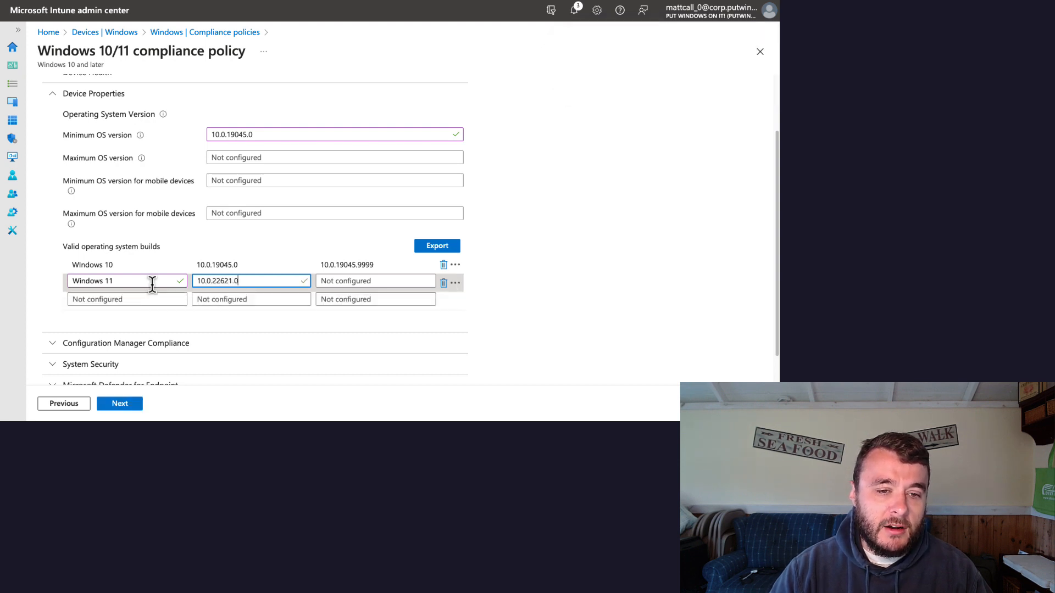
Step: Copy the Windows 11 entry's minimum version into its maximum and replace the revision with 9999, making it 10.0.22621.9999
key(ctrl+a)
key(ctrl+c)
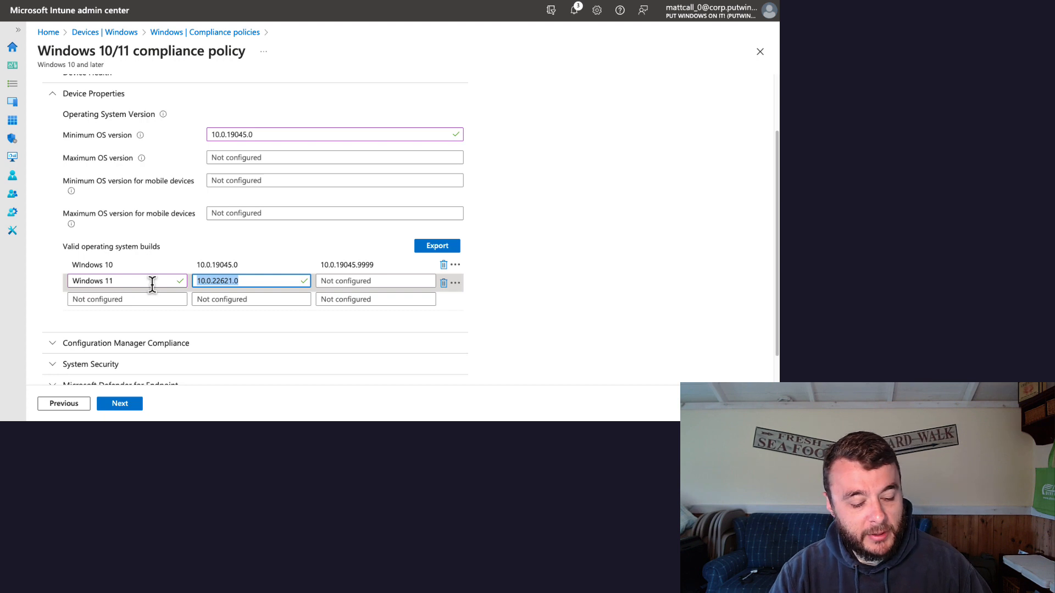
key(Tab)
key(ctrl+v)
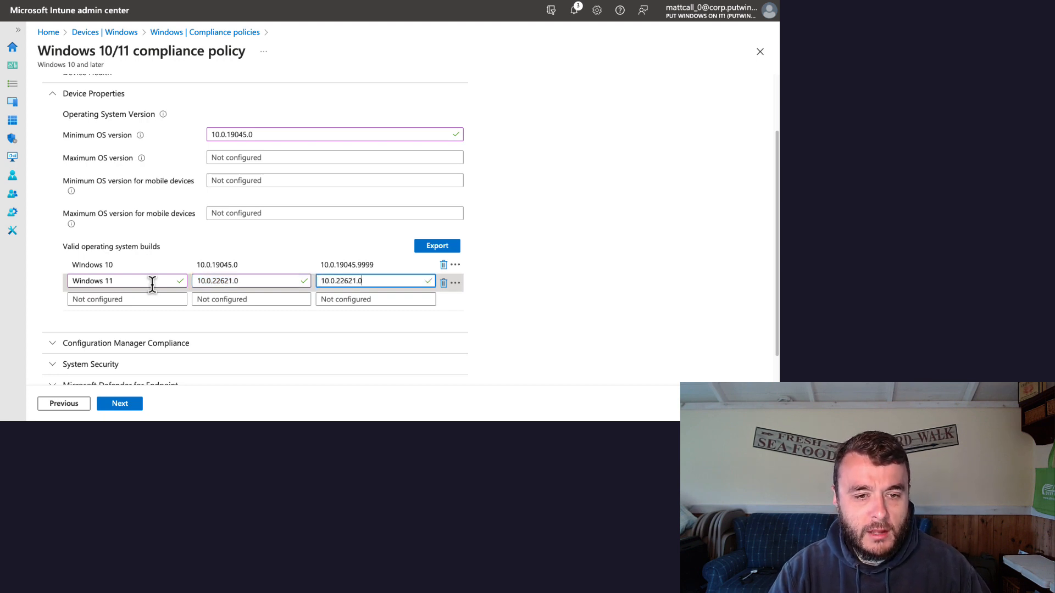
key(BackSpace)
text(9999)
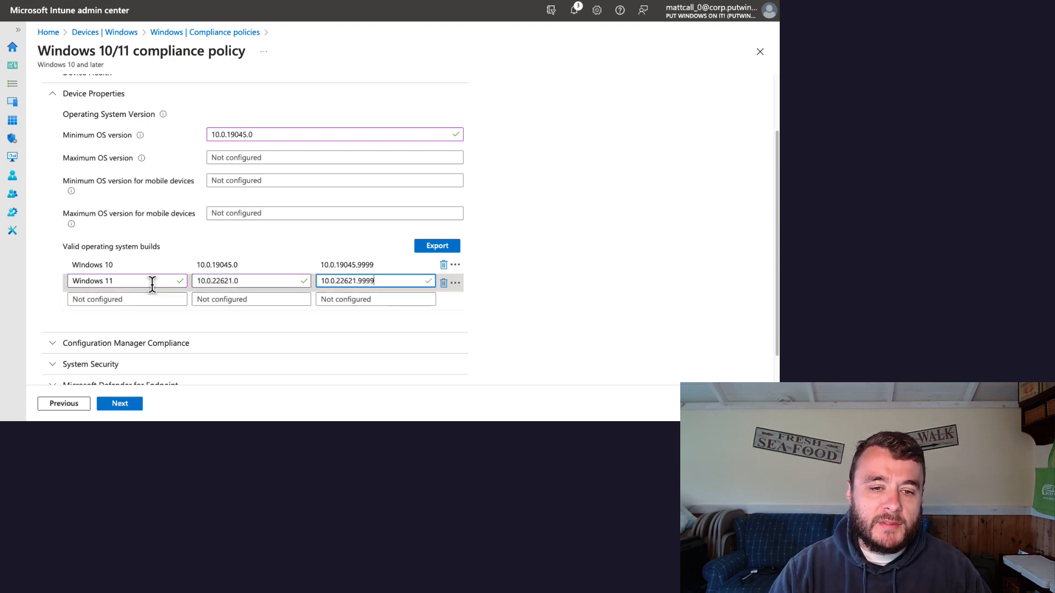
click(637, 303)
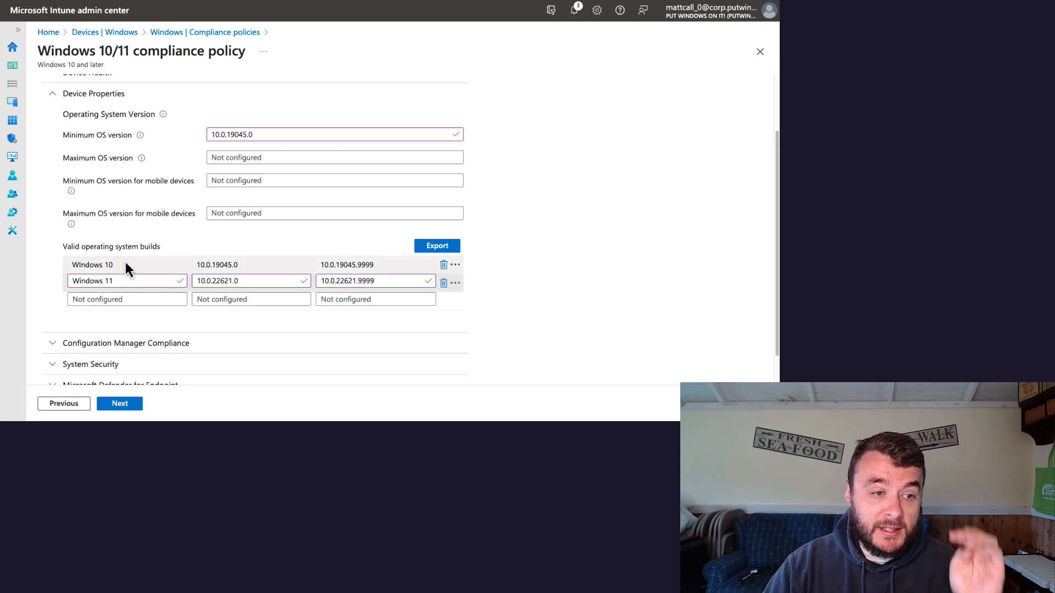
Step: Correct the capitalization in the first build entry's description so it reads "Windows 10"
click(88, 263)
key(BackSpace)
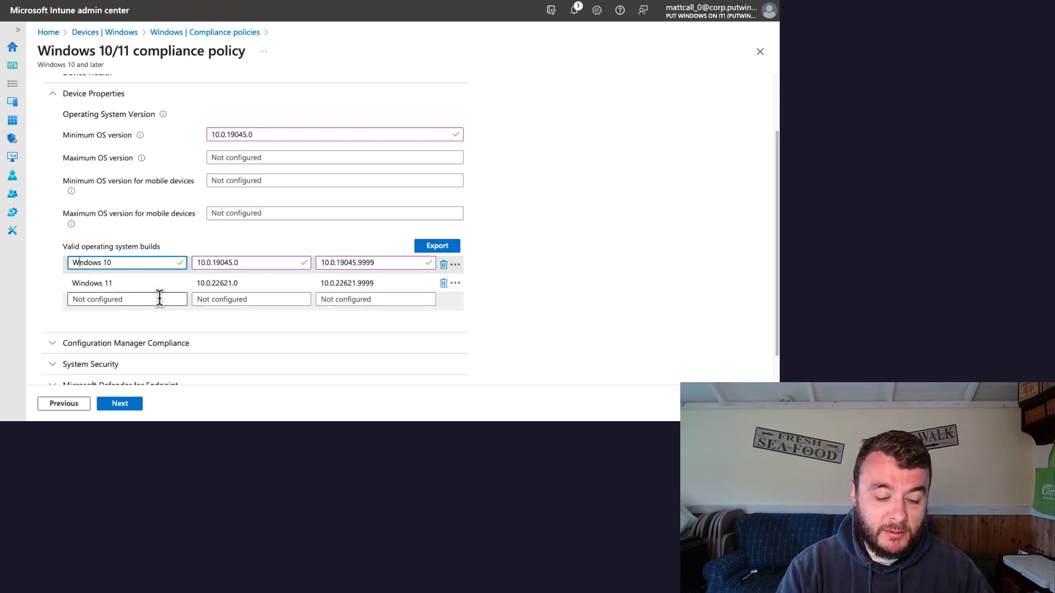
text(i)
click(584, 266)
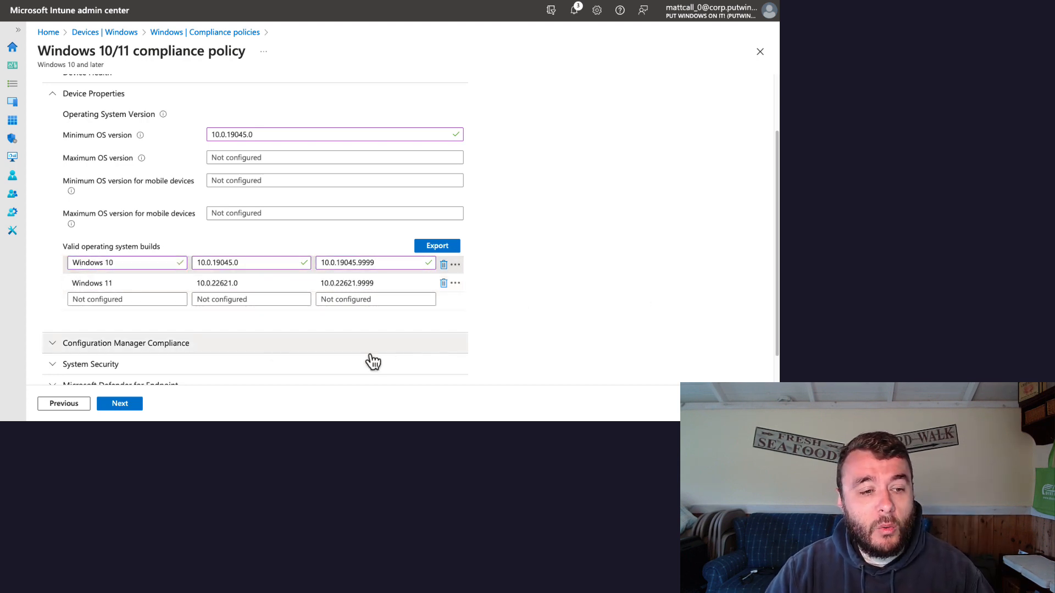
click(221, 281)
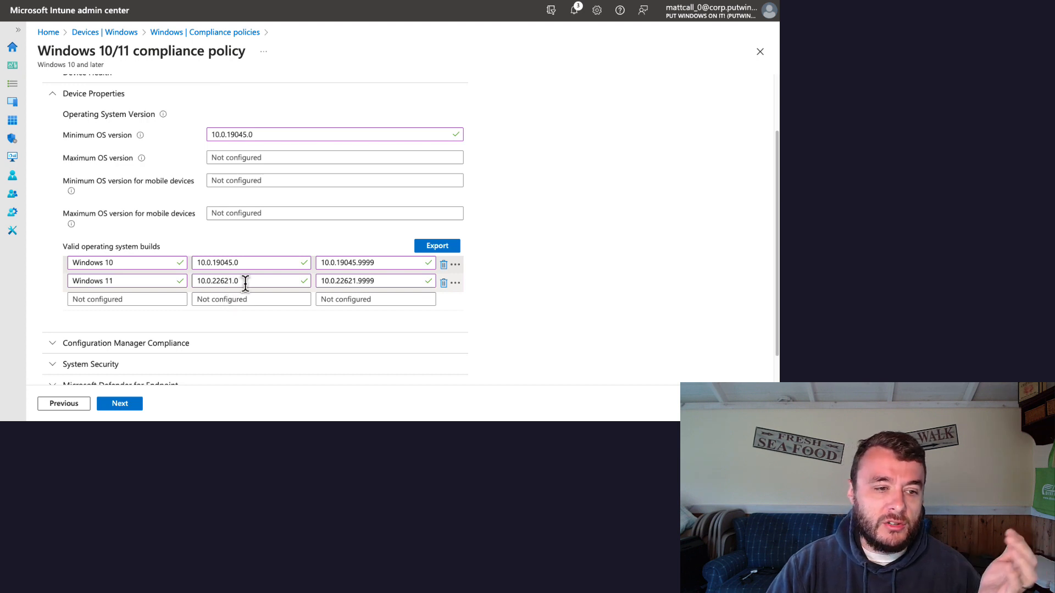
Step: Continue to the actions for noncompliance and view the additional actions available, without selecting one
scroll(544, 329, down, 1)
scroll(544, 330, down, 2)
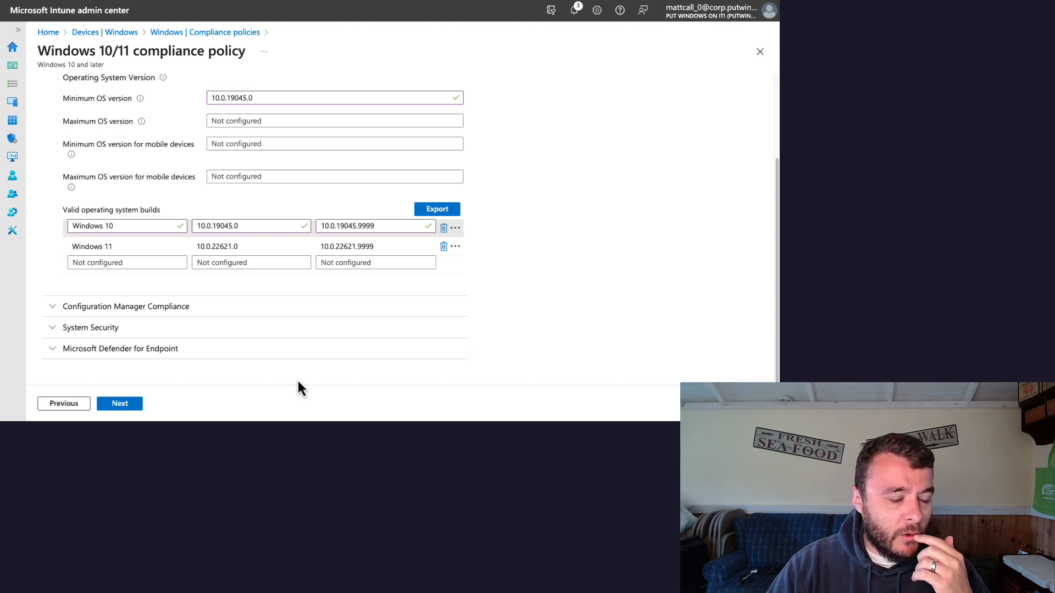
click(114, 406)
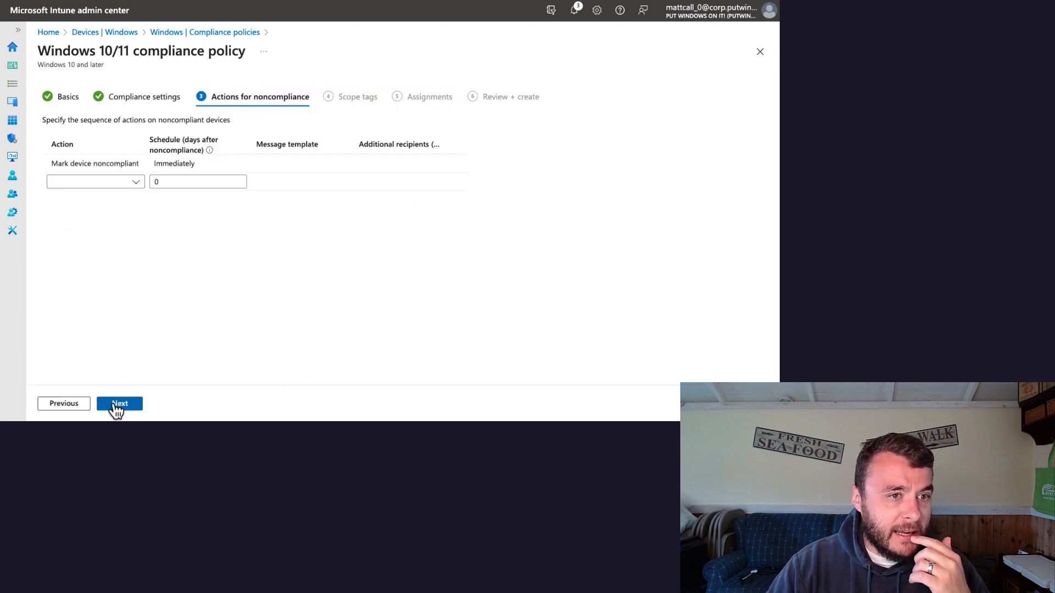
click(136, 183)
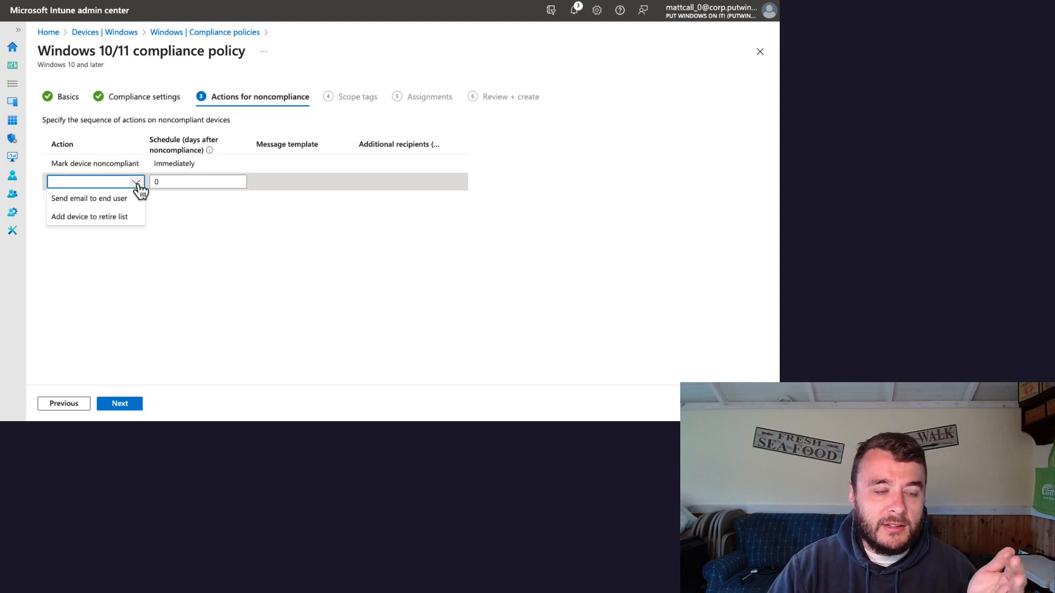
click(239, 218)
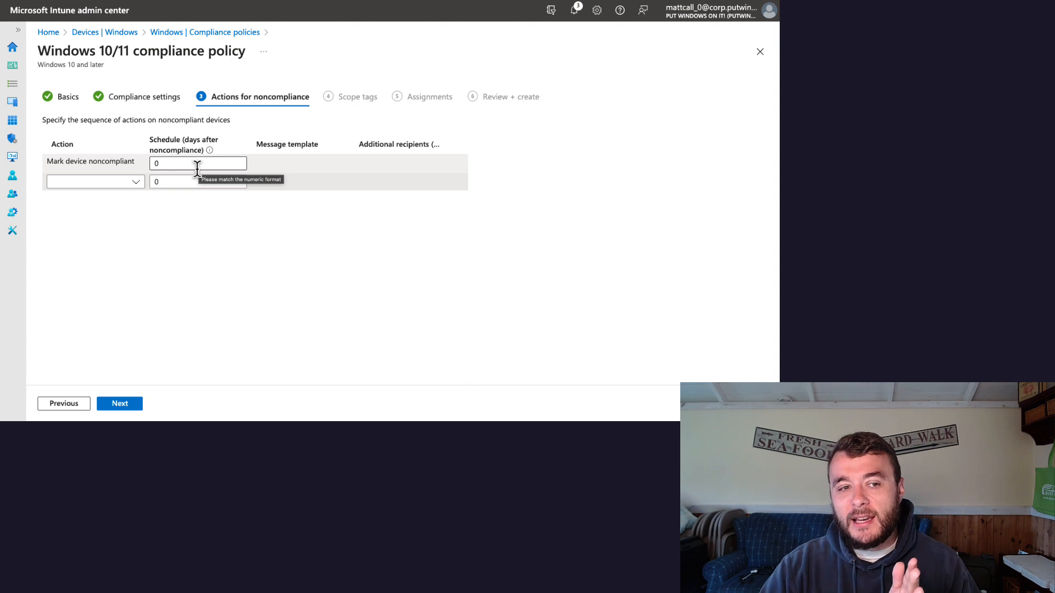
Step: Schedule the Mark device noncompliant action for 7 days after noncompliance
click(165, 164)
key(BackSpace)
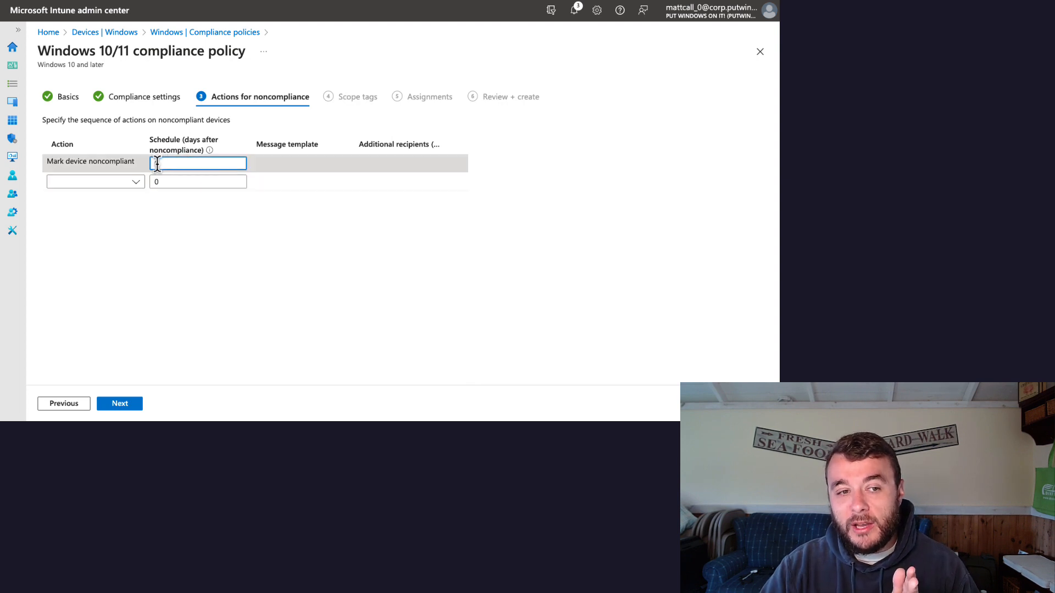
text(0)
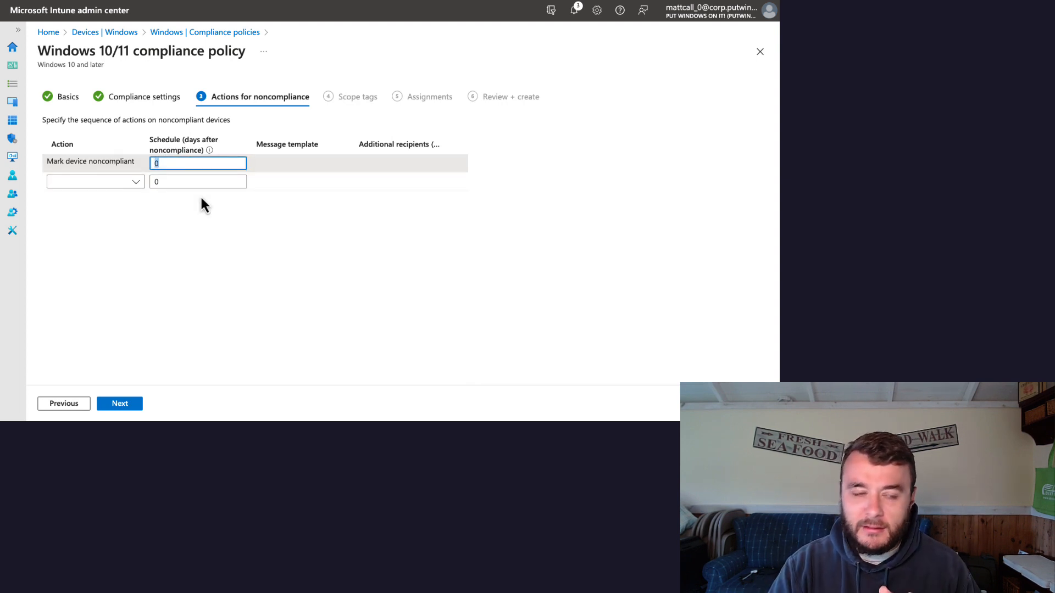
text(7)
click(305, 241)
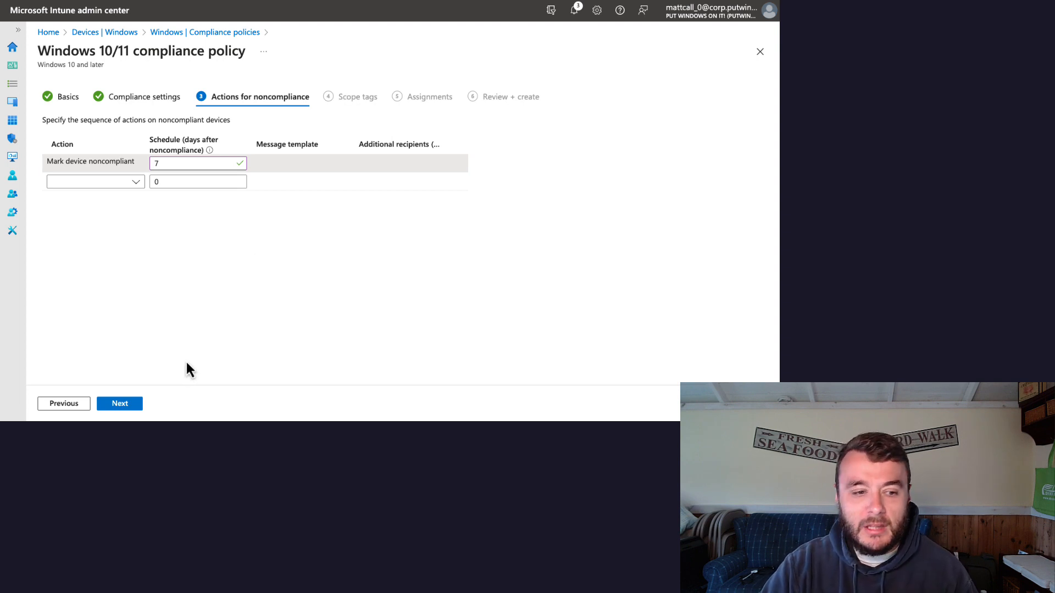
Step: Keep the Default scope tag, leave group assignments empty, and continue to the Review + create summary
click(120, 407)
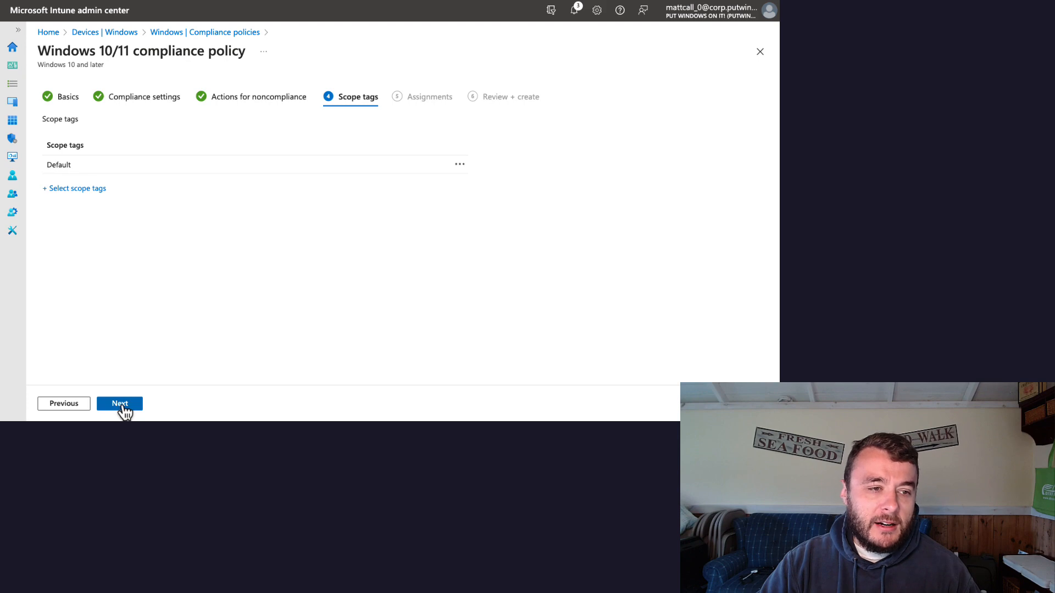
click(123, 408)
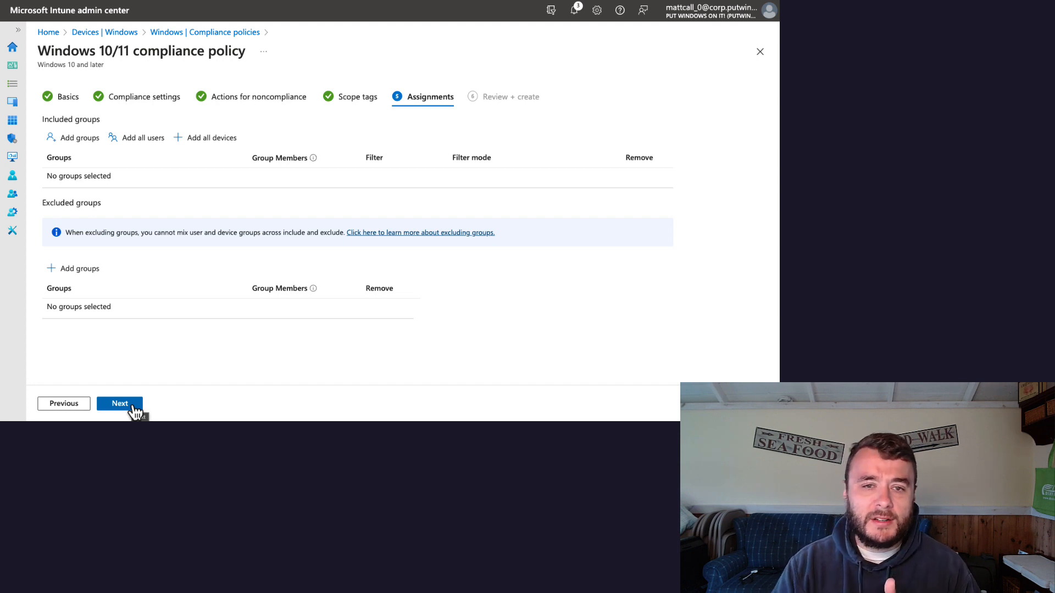
click(119, 404)
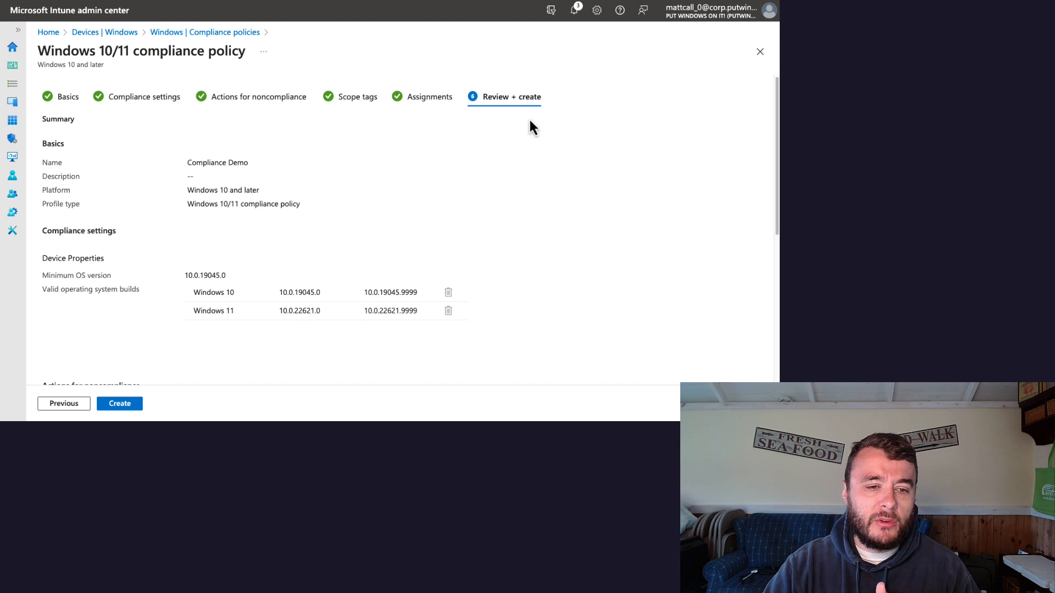